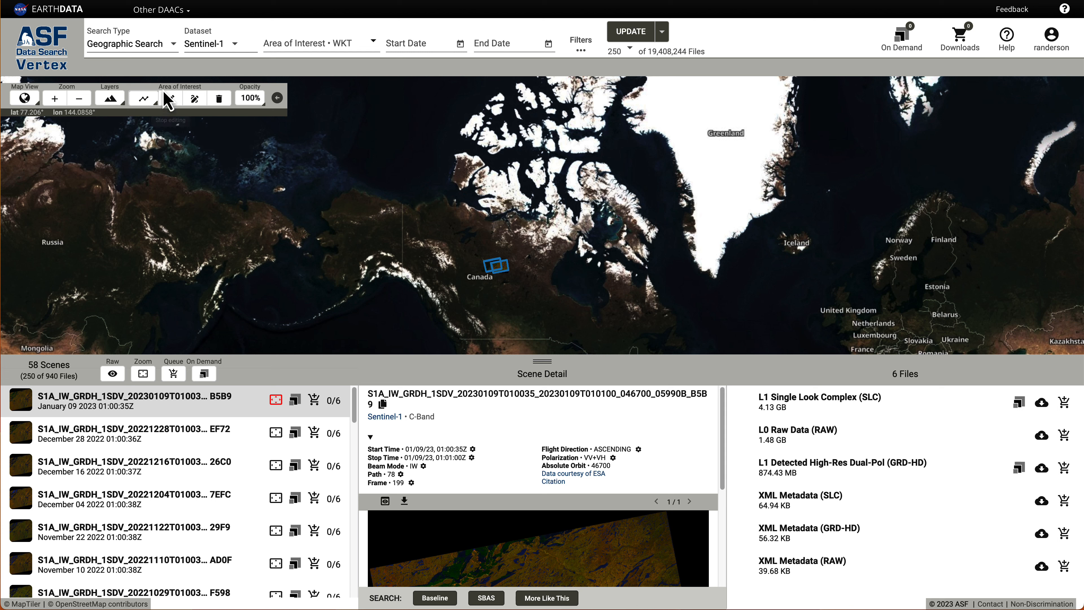
Drag the floating map toolbar a short distance to the right across the map.
left_click_drag(150, 88, 287, 91)
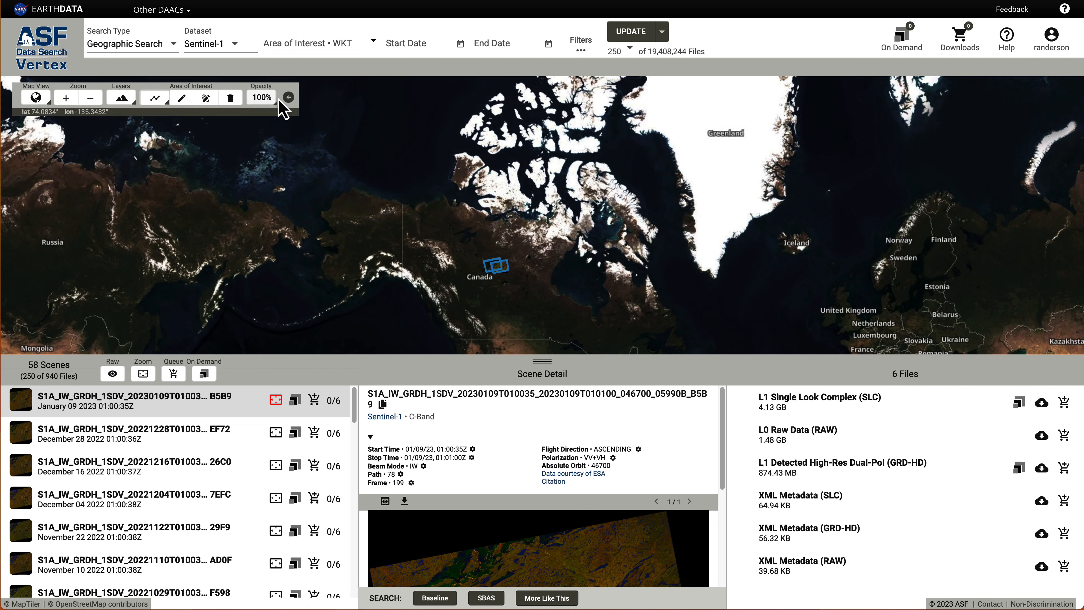
left_click(288, 98)
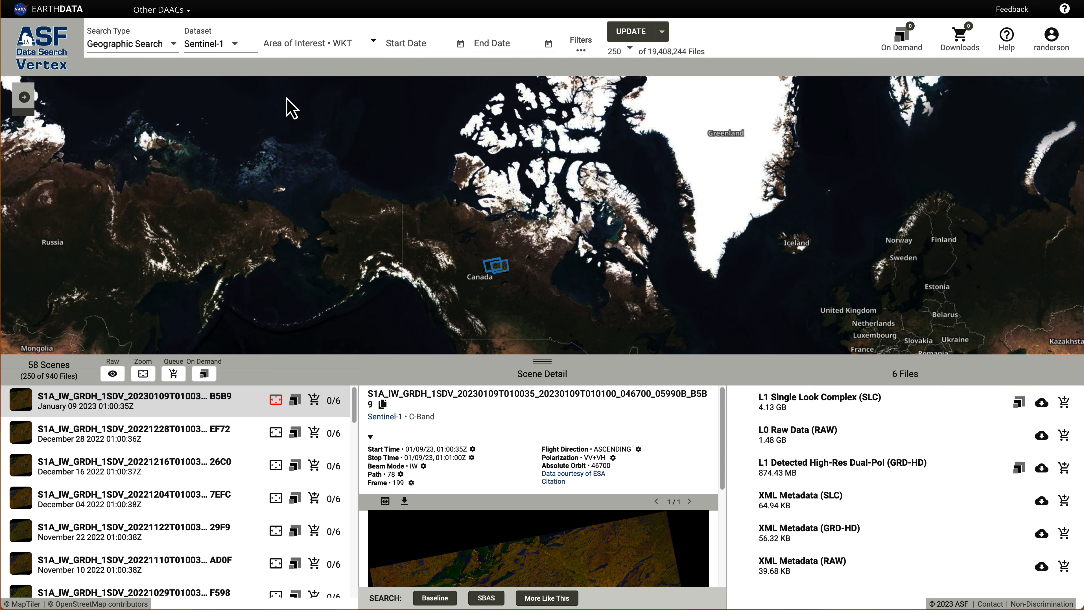
left_click(23, 99)
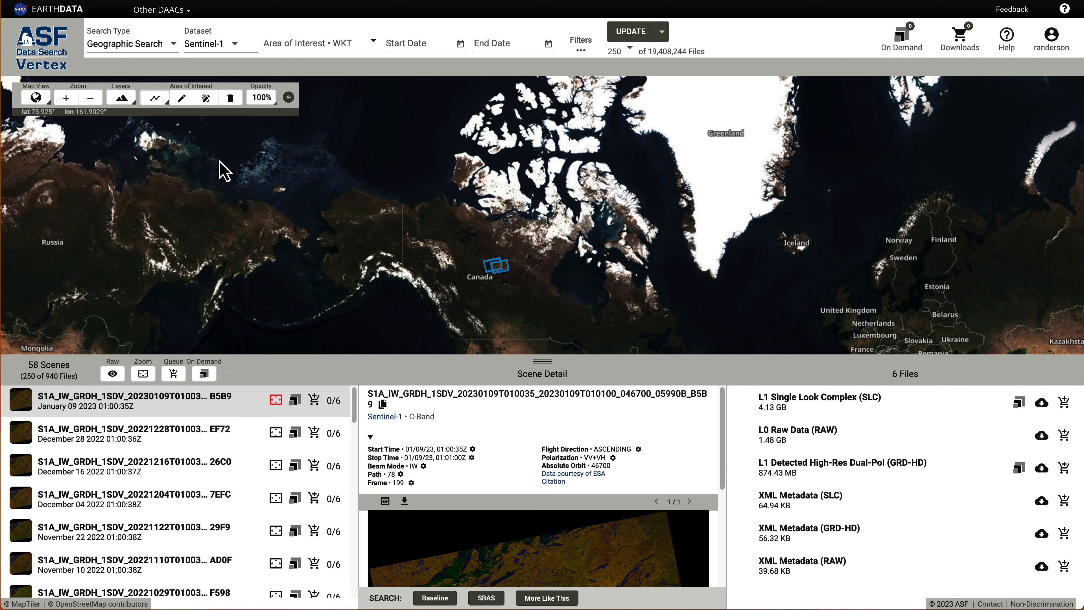
left_click(48, 104)
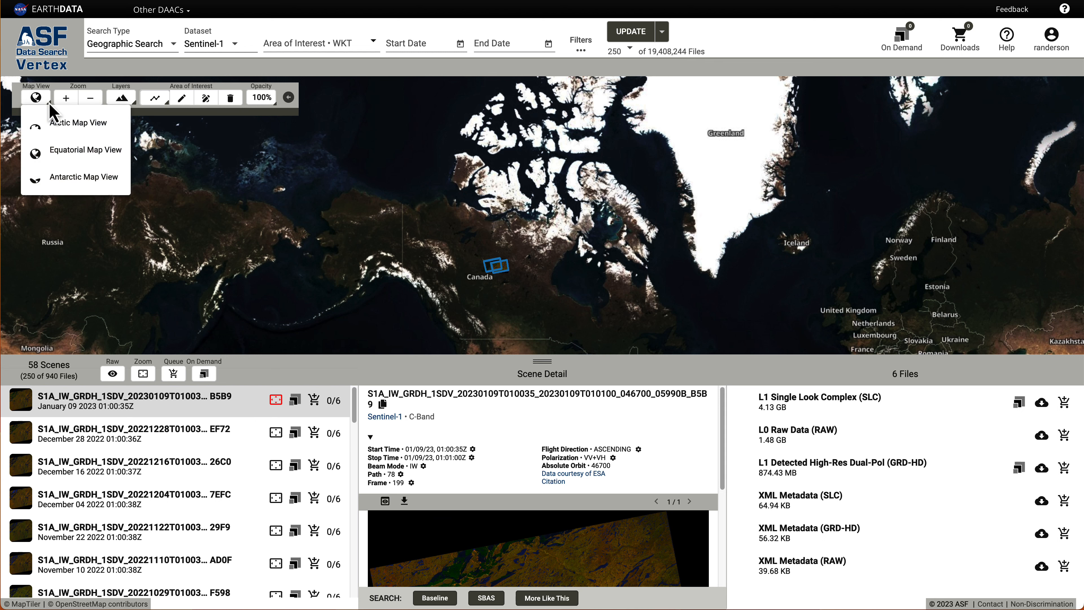
left_click(56, 128)
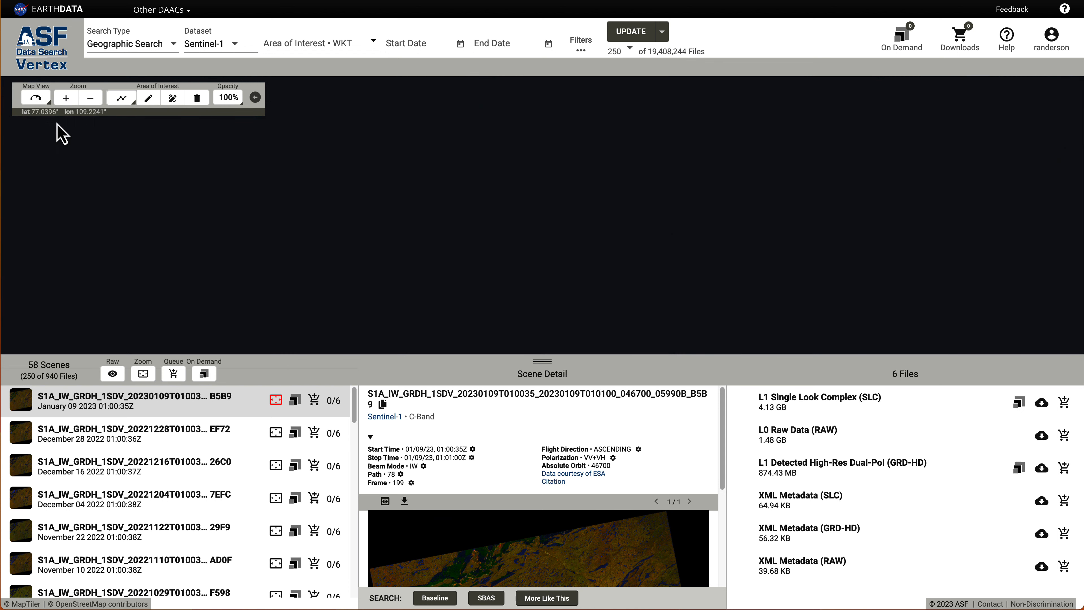
left_click(46, 105)
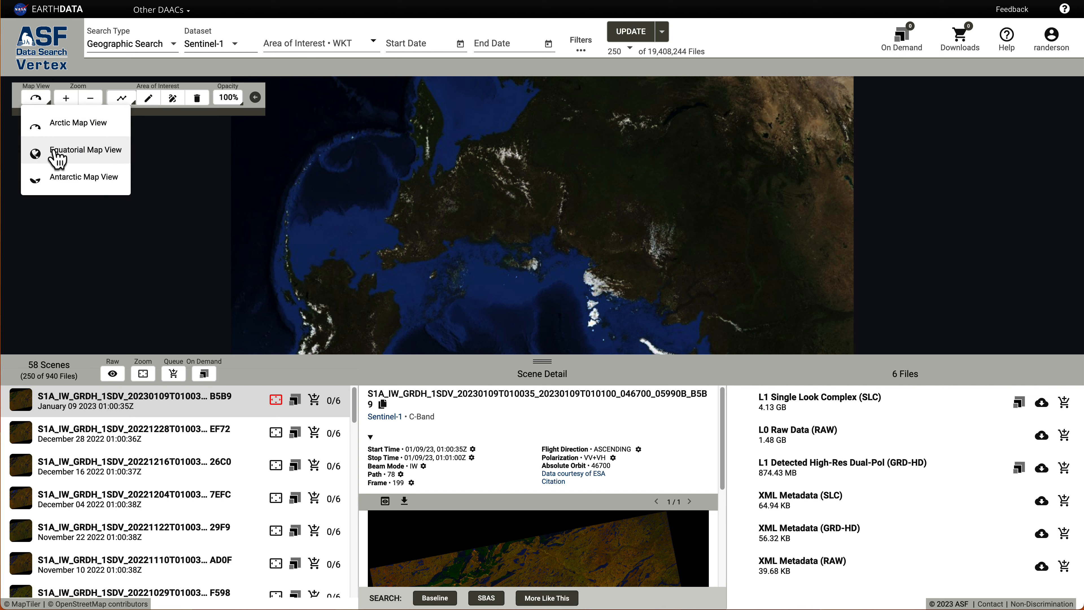
left_click(54, 149)
left_click(46, 104)
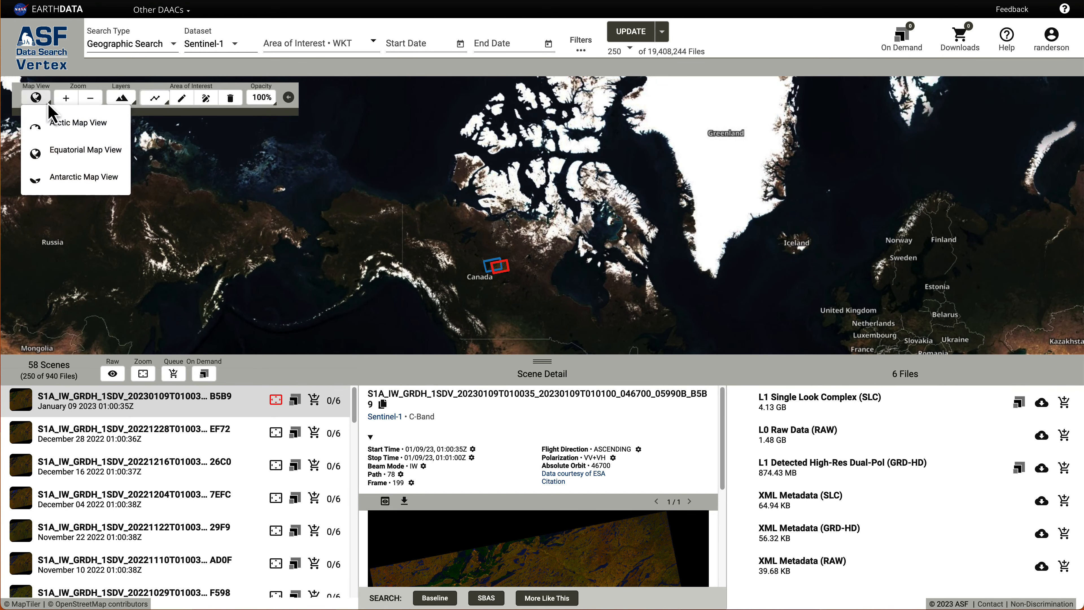
left_click(54, 177)
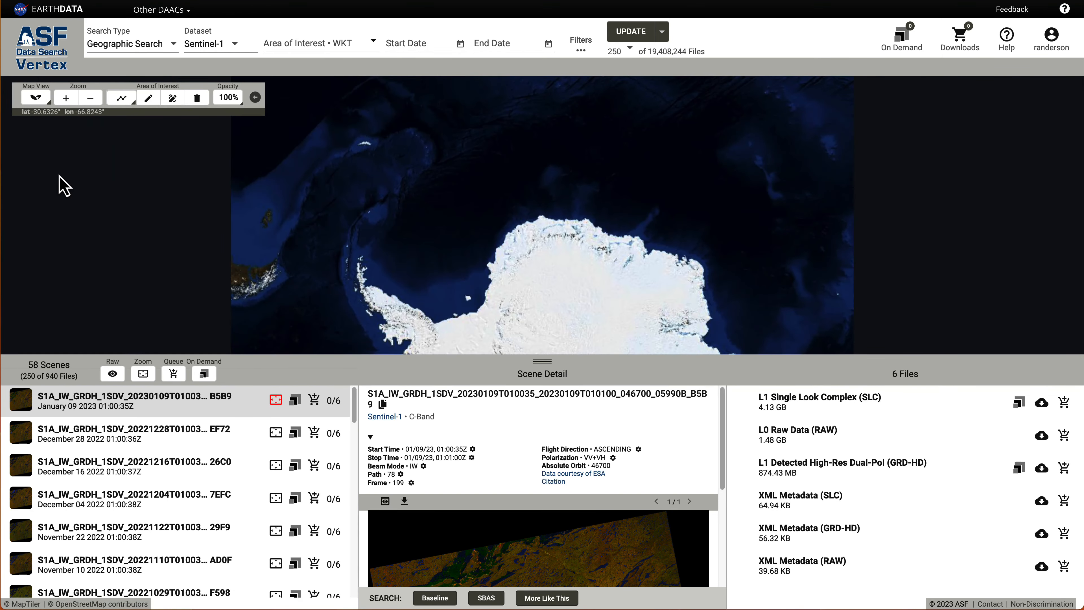
left_click(47, 103)
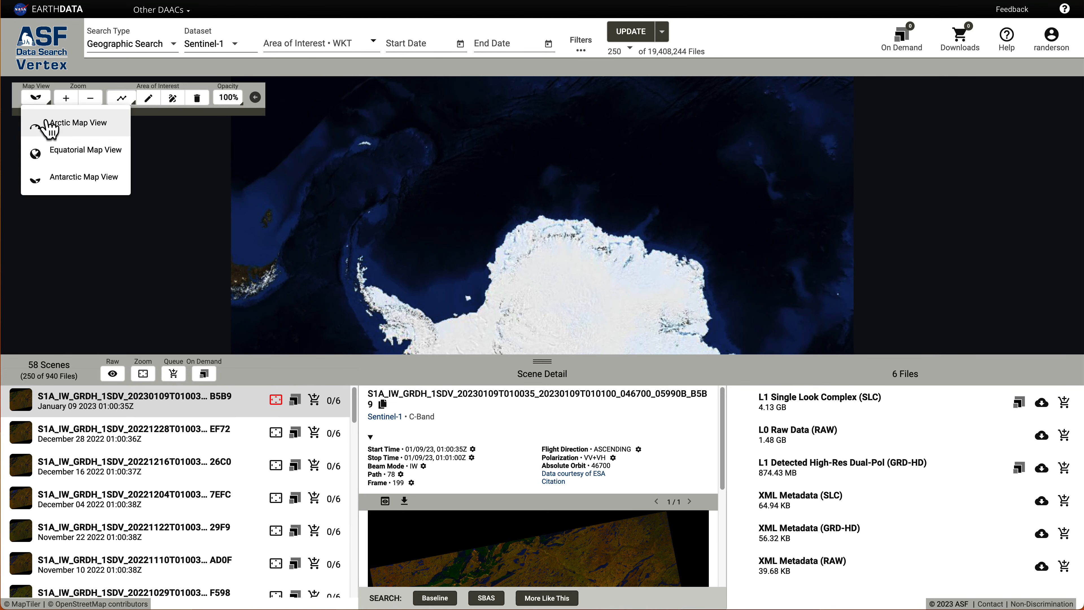
left_click(55, 156)
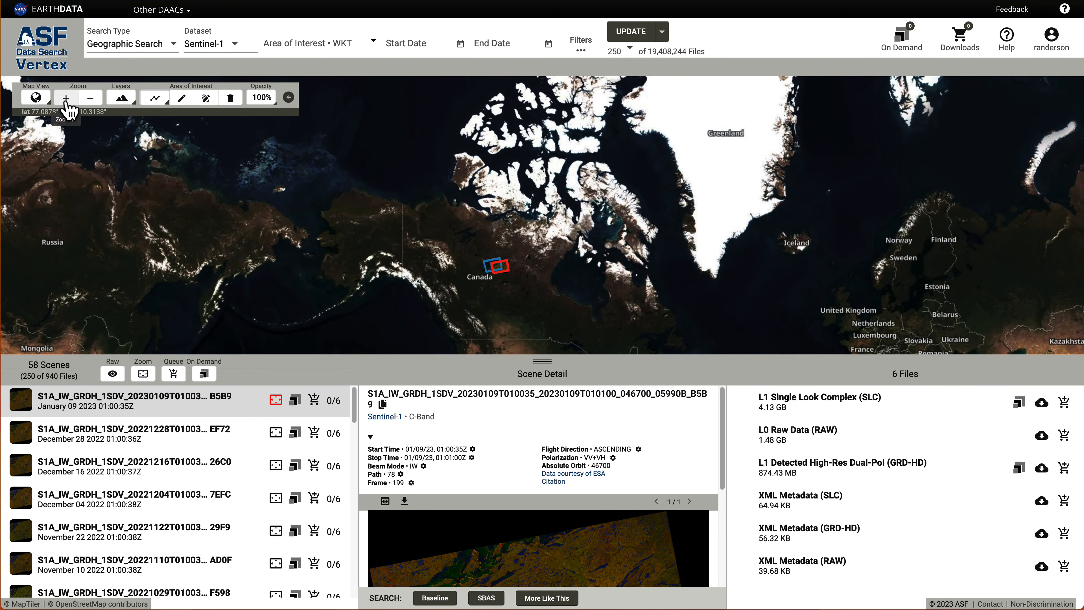
Zoom in and out, then pan to centre North America with northern Canada footprints near the top.
left_click(66, 98)
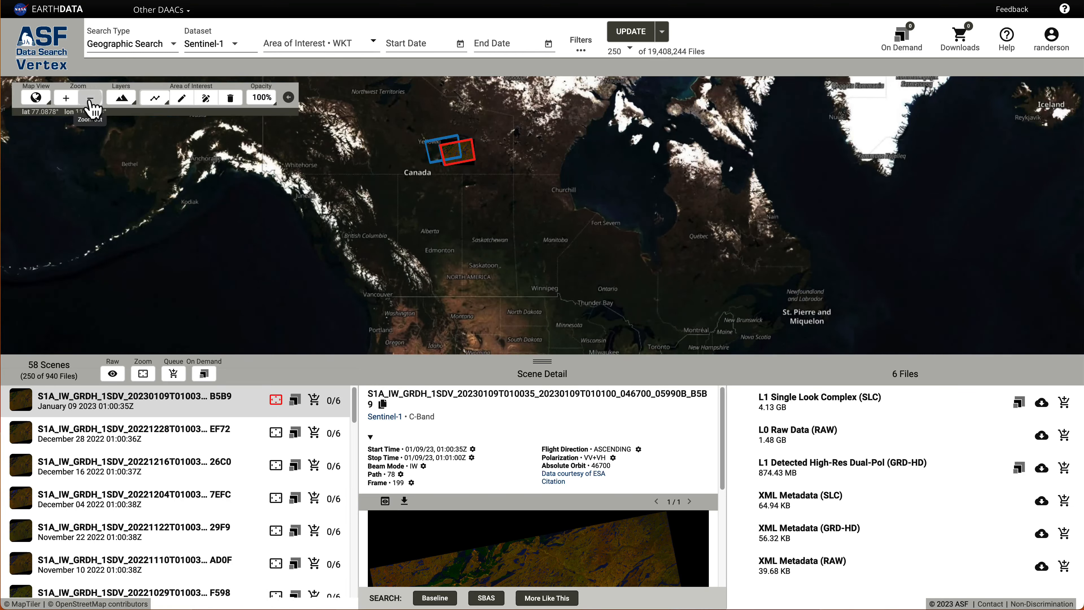
left_click(90, 98)
left_click(90, 98)
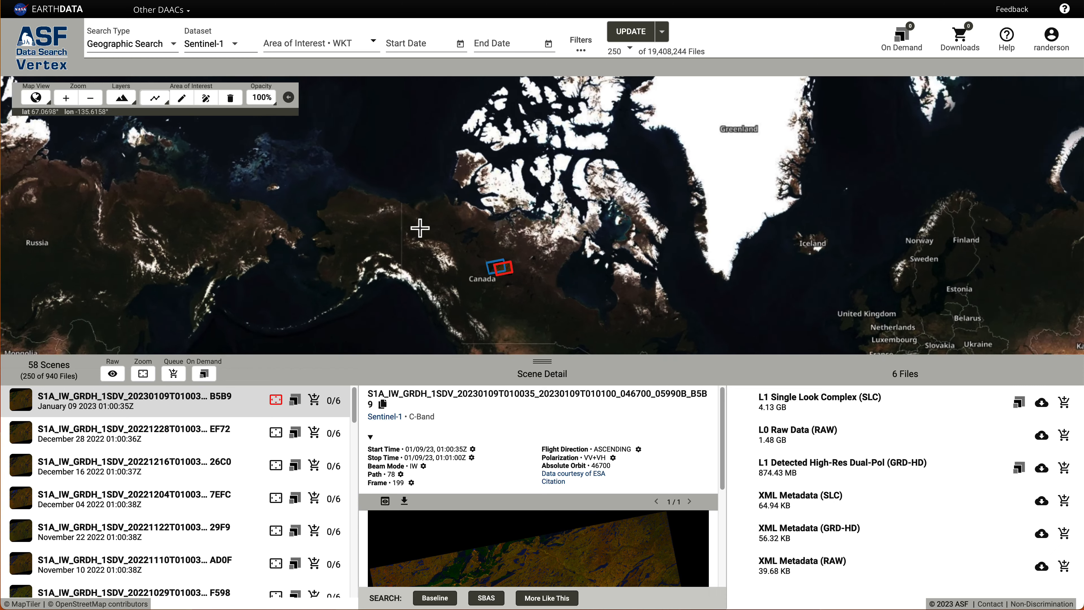
scroll(420, 228, "up", 2)
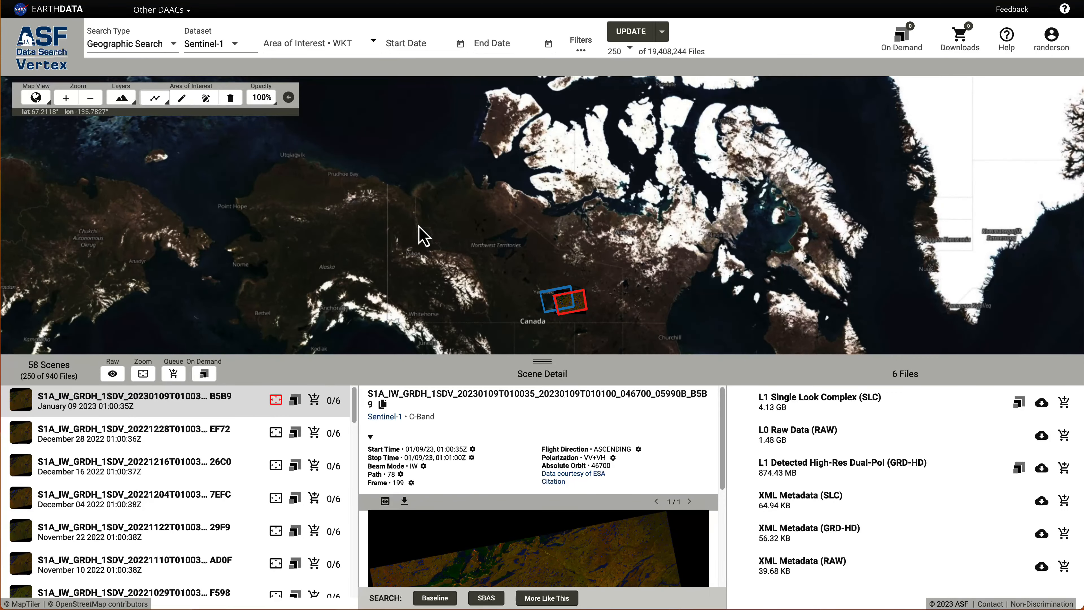
scroll(420, 228, "down", 2)
scroll(418, 228, "up", 1)
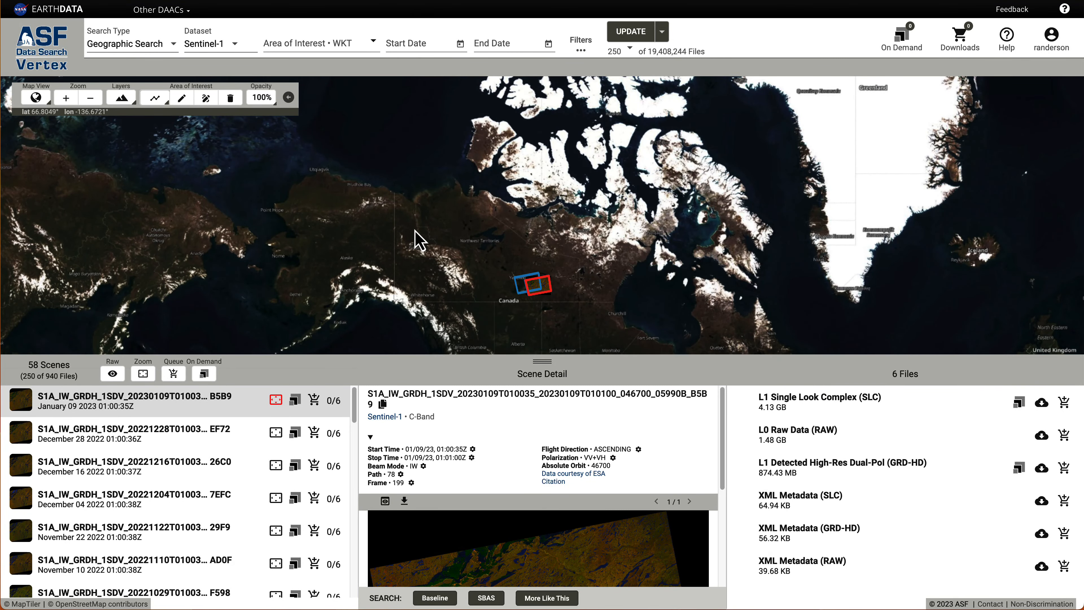
left_click_drag(386, 234, 416, 147)
left_click_drag(462, 260, 337, 185)
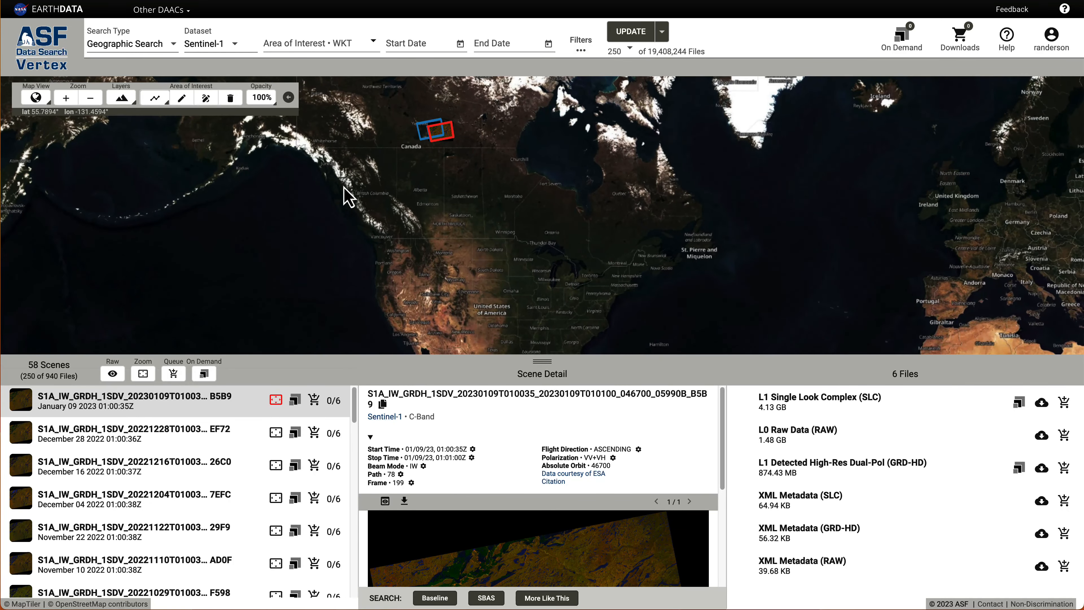
left_click_drag(456, 251, 476, 244)
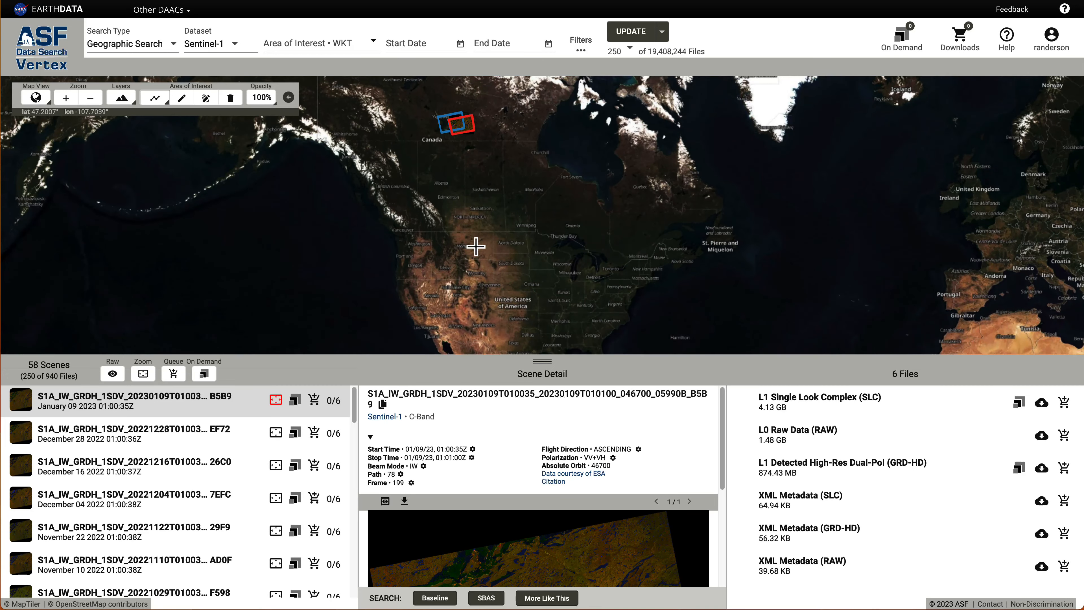
Switch the base map to street tiles, then back to satellite imagery.
left_click(135, 106)
left_click(133, 102)
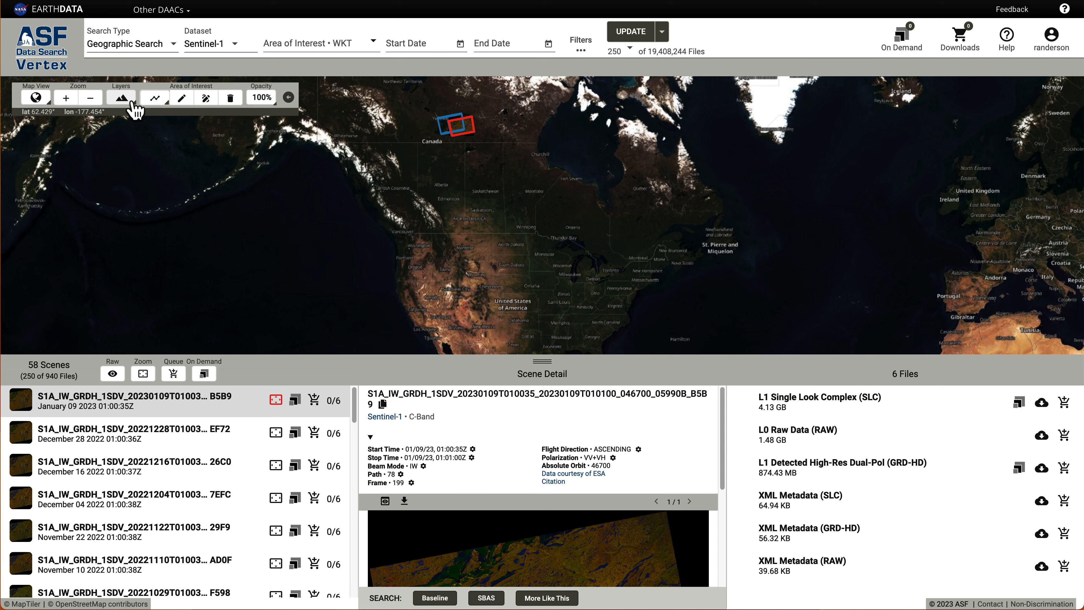
left_click(132, 102)
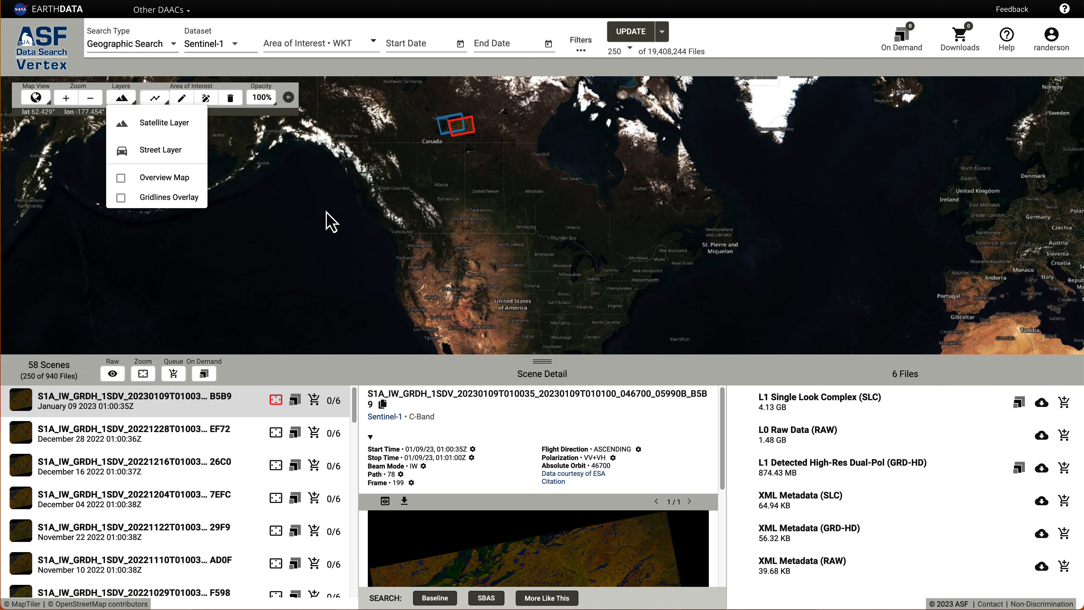
left_click(151, 154)
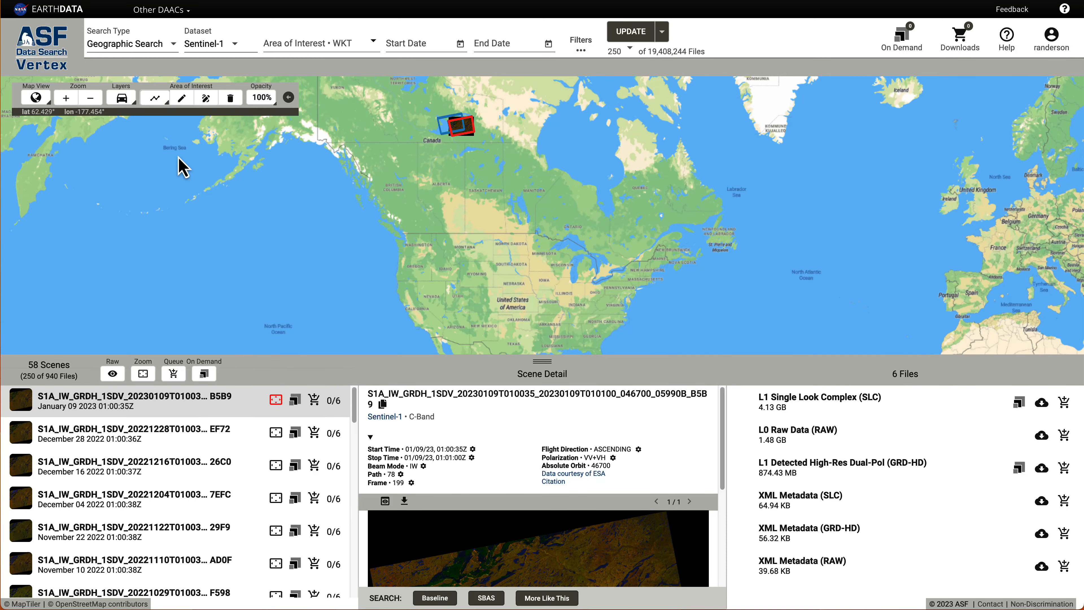
left_click(134, 103)
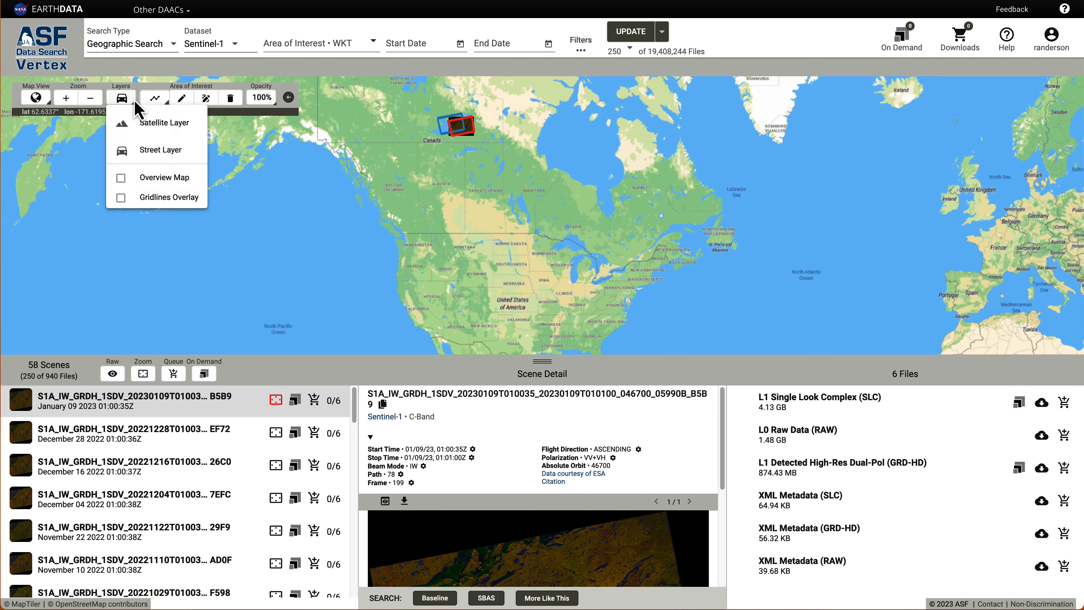
left_click(152, 128)
Turn on the latitude/longitude gridlines and the overview minimap, recentring North America.
left_click(125, 105)
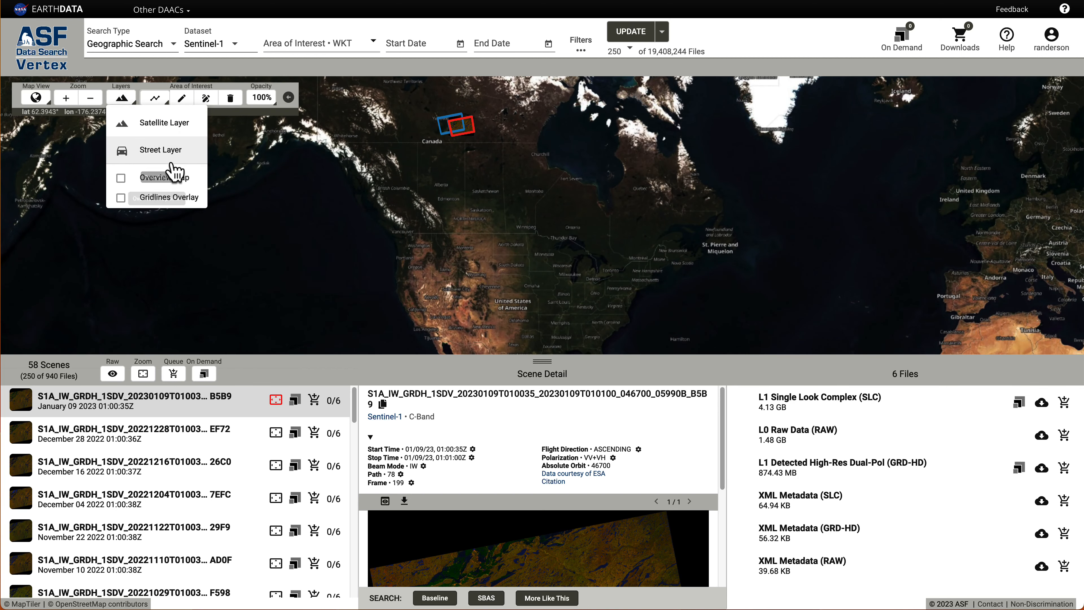
left_click(183, 197)
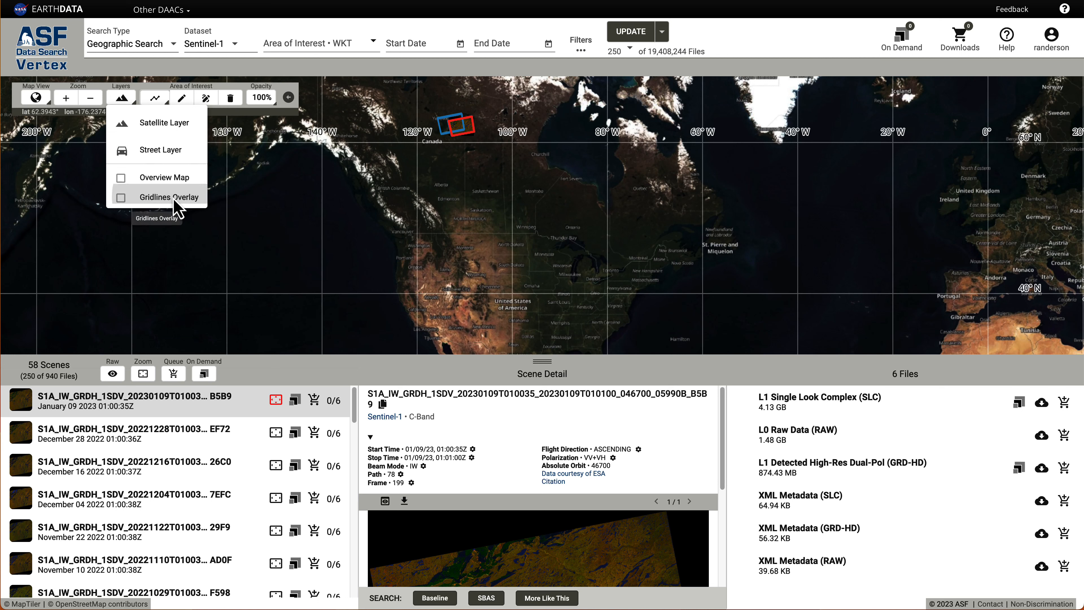
left_click(121, 97)
left_click(149, 182)
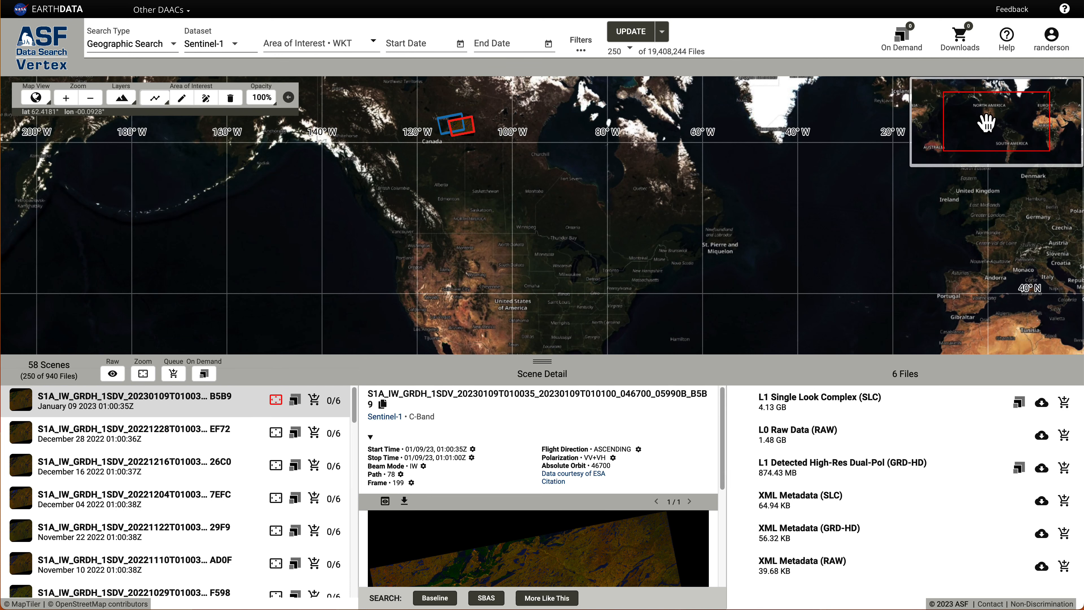
mouse_move(993, 119)
left_mouse_down()
mouse_move(971, 129)
mouse_move(999, 123)
left_mouse_up()
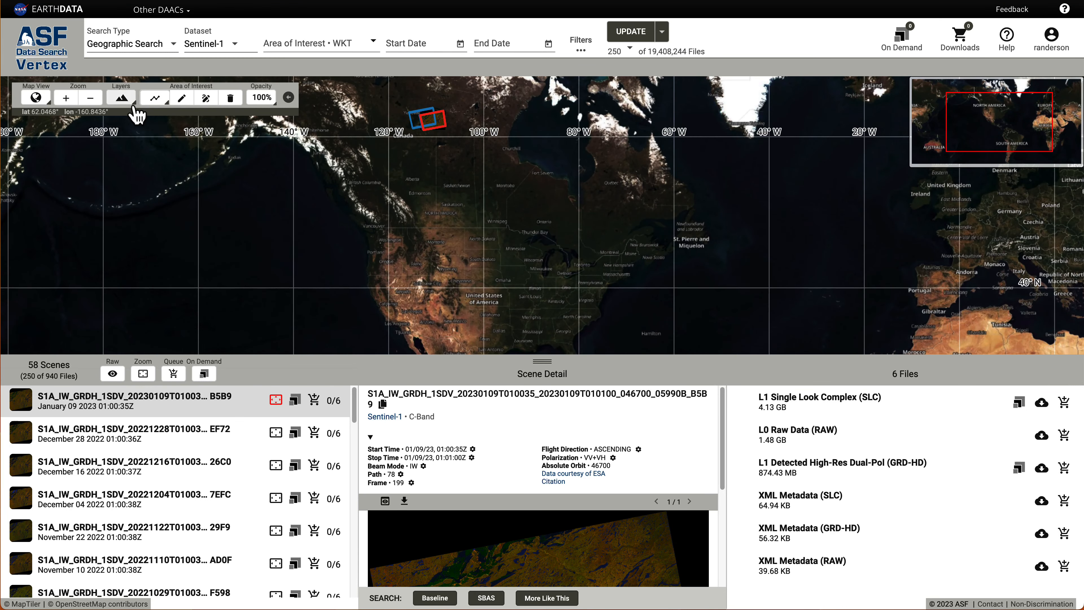
Uncheck Overview Map and Gridlines Overlay in the Layers menu.
left_click(122, 97)
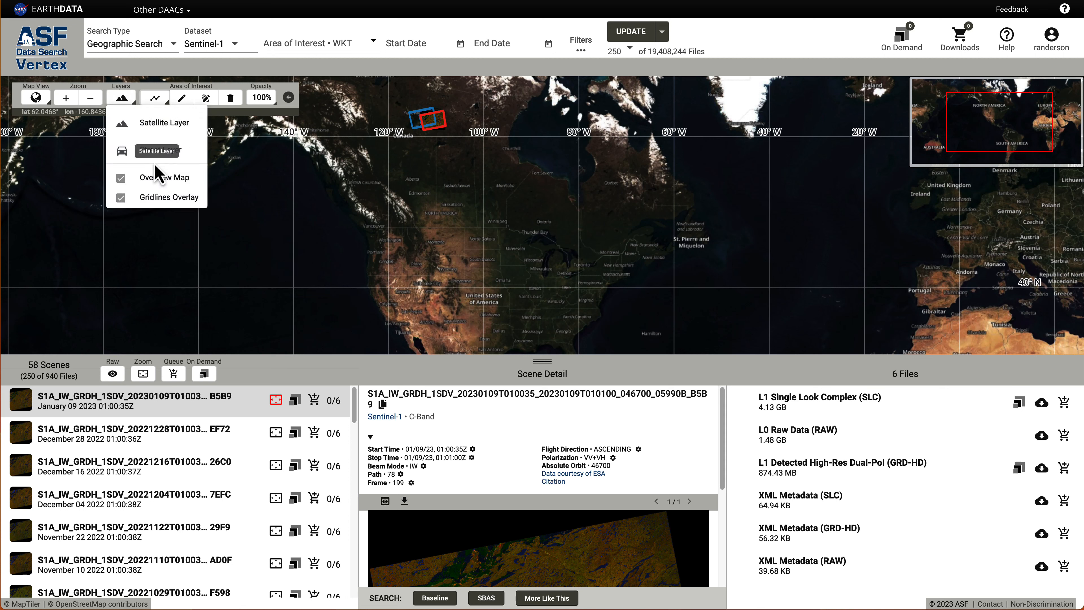
left_click(129, 179)
left_click(130, 104)
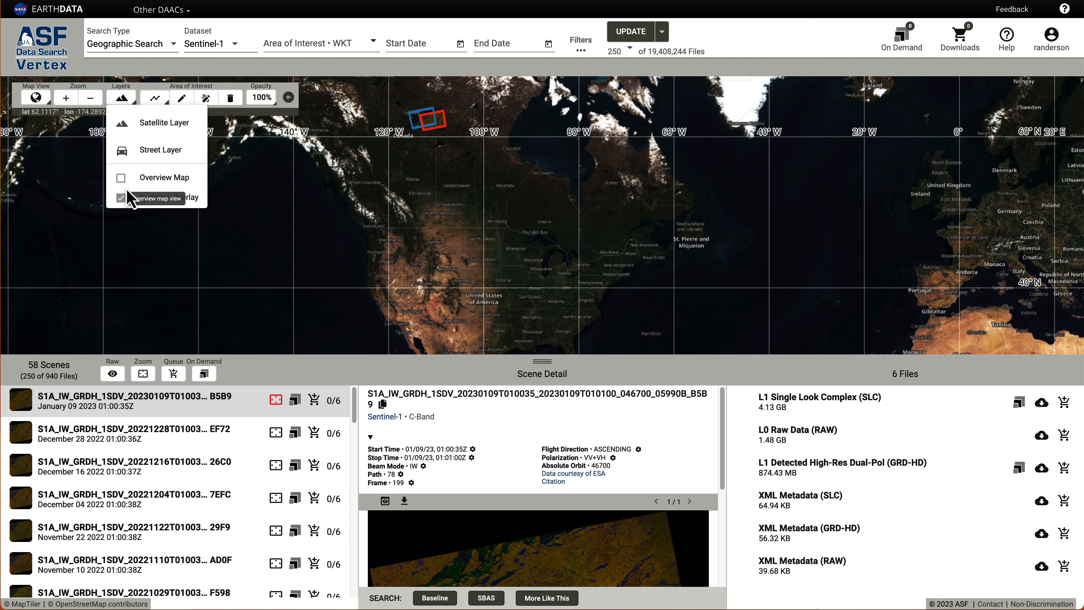
left_click(122, 198)
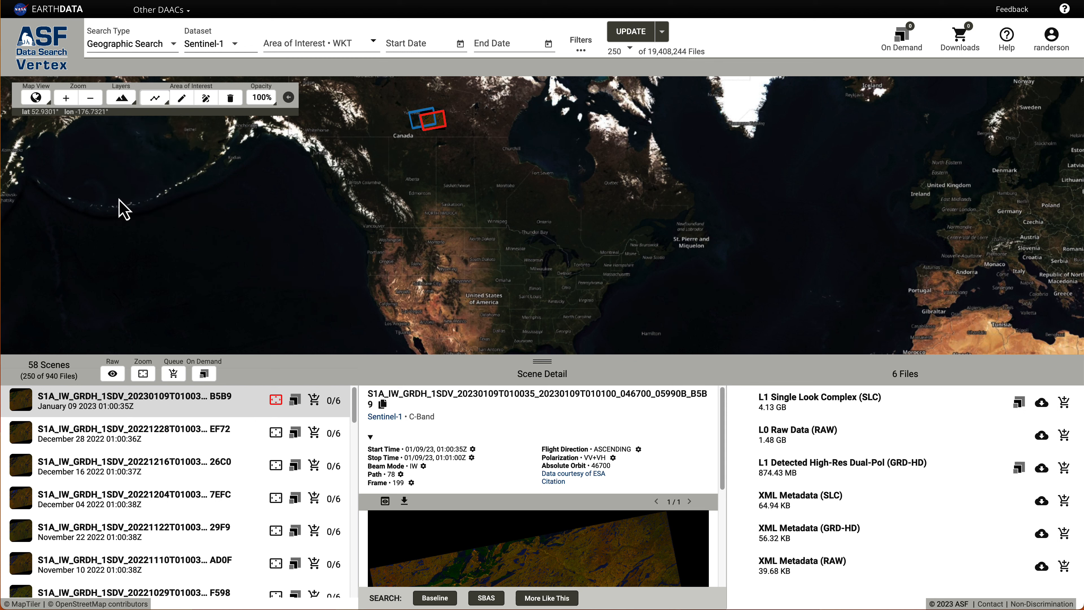
Draw a box area of interest over Alberta and Saskatchewan.
left_click(168, 104)
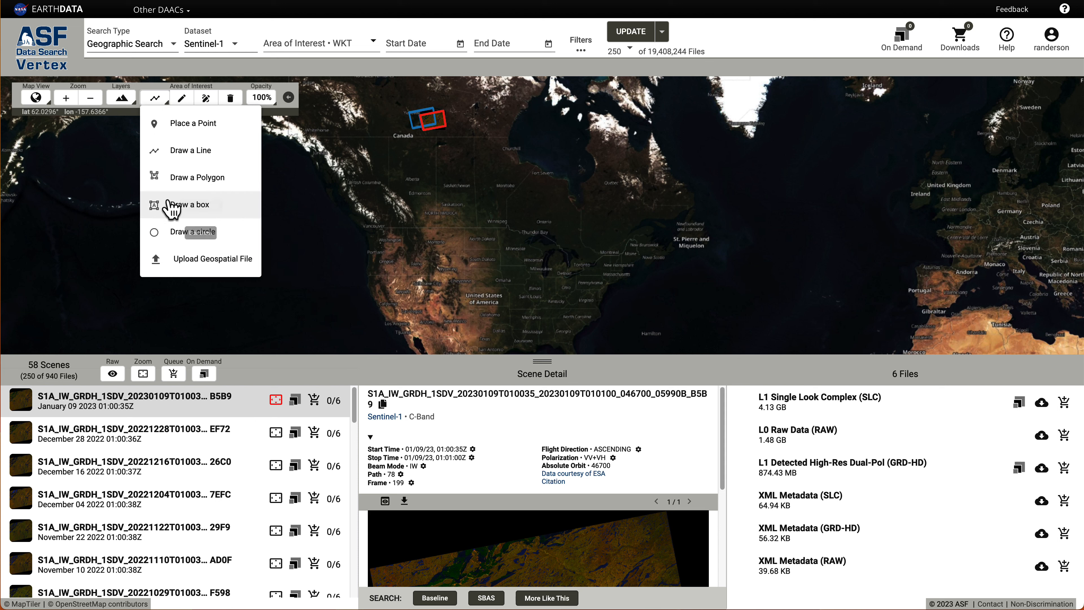
left_click(176, 206)
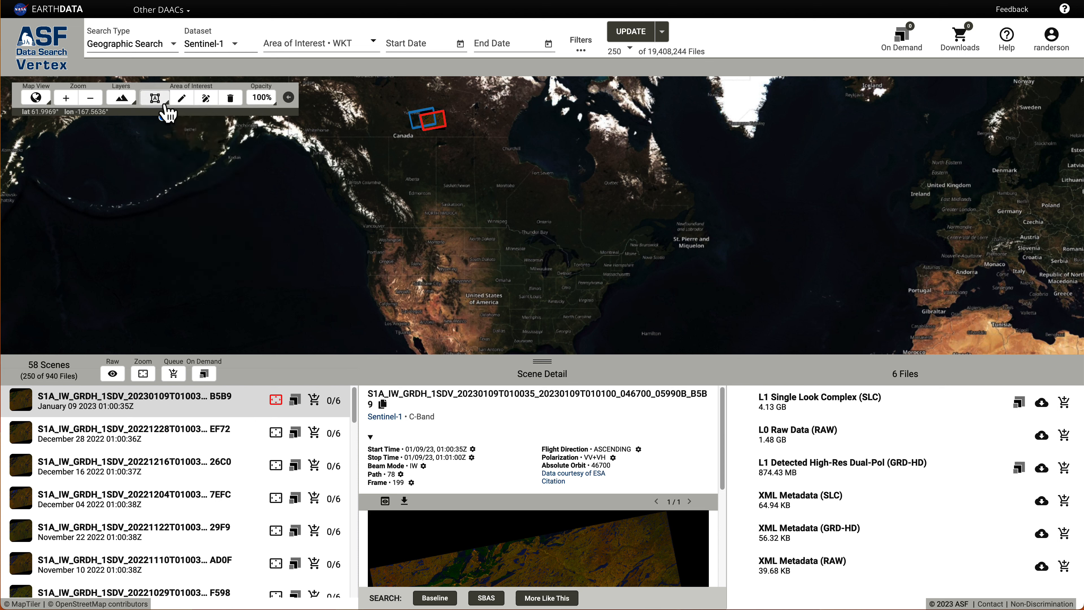
left_click(420, 175)
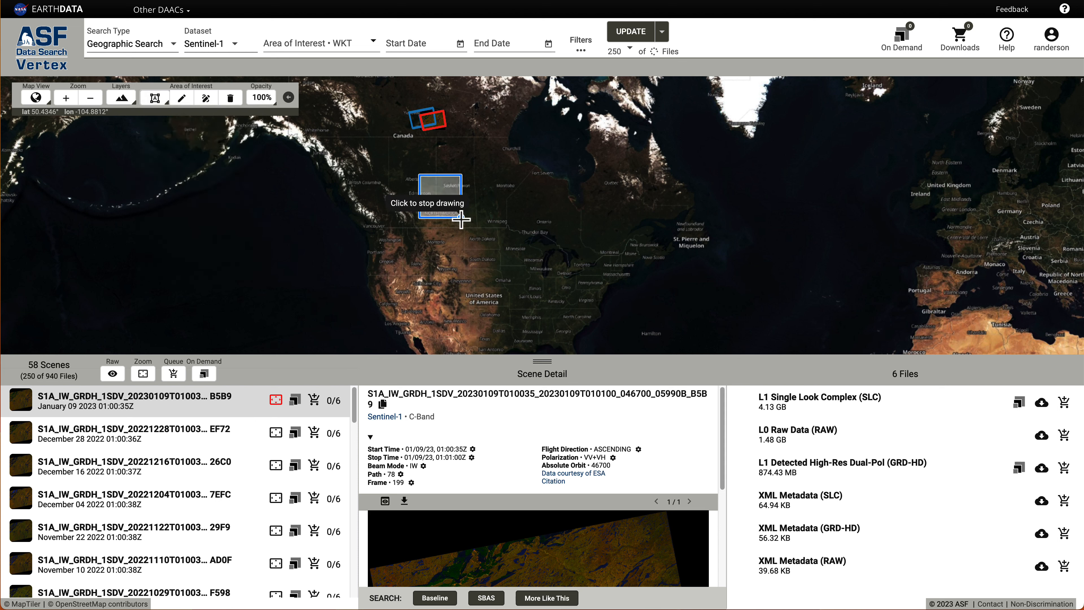
left_click(461, 217)
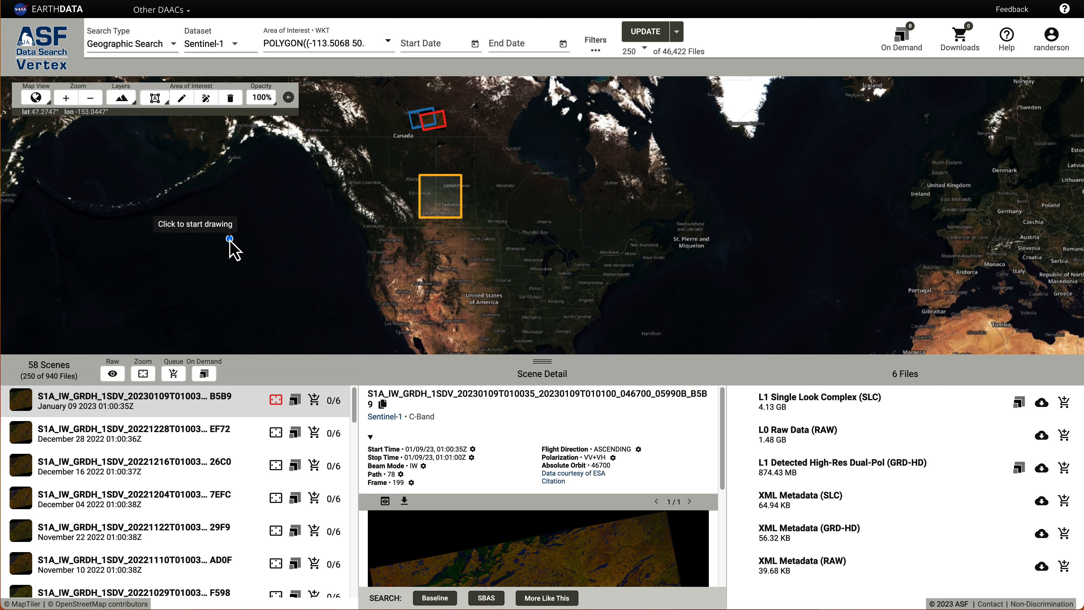
Place a point area of interest in northwestern Ontario.
left_click(167, 105)
left_click(179, 122)
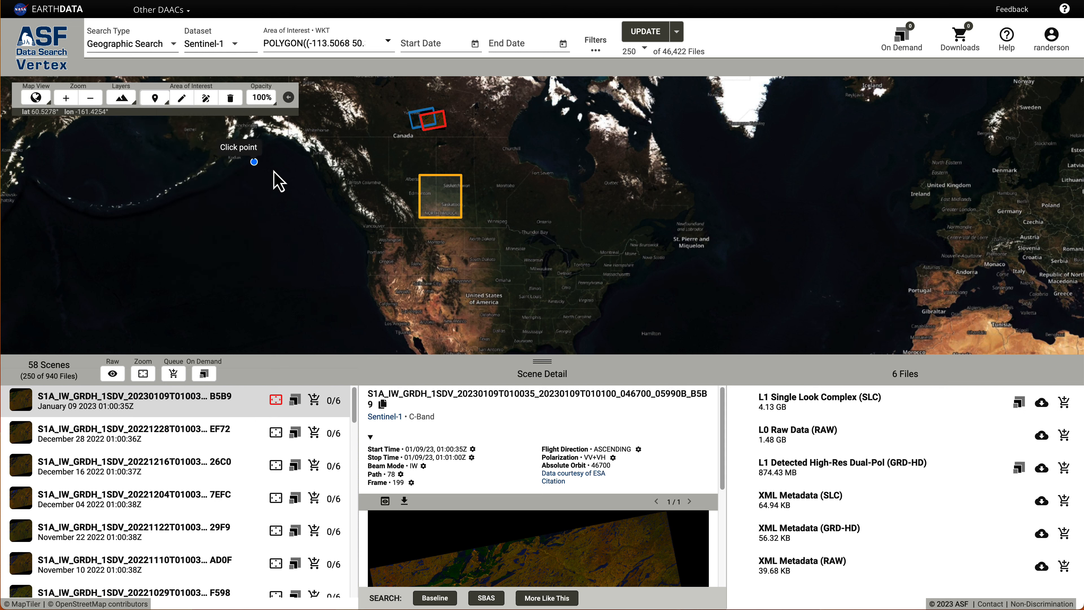
left_click(542, 221)
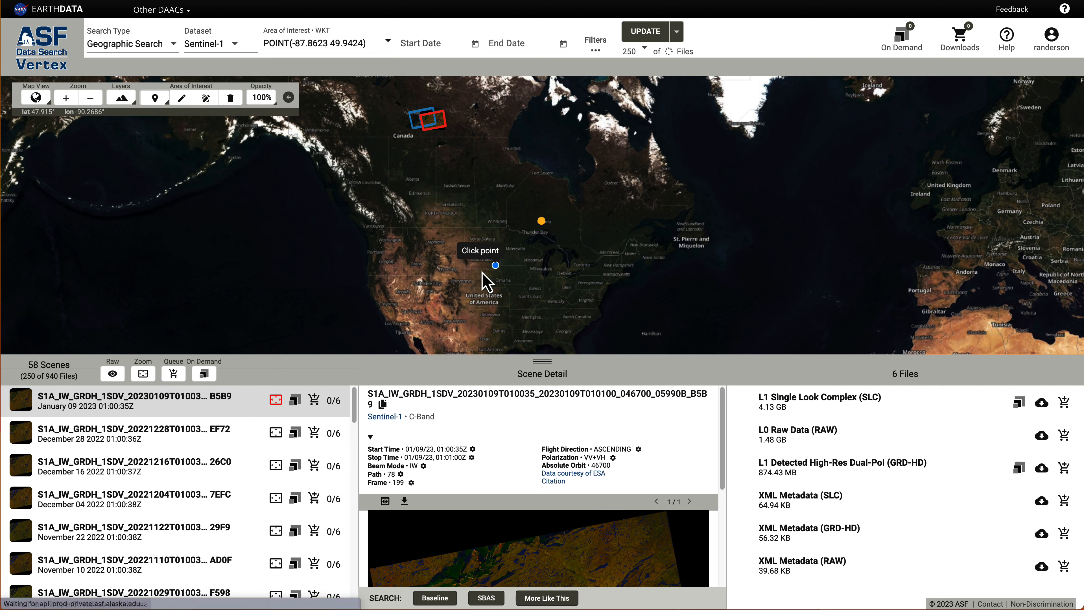
Draw a line area of interest from the northern plains to near the Great Lakes.
left_click(167, 107)
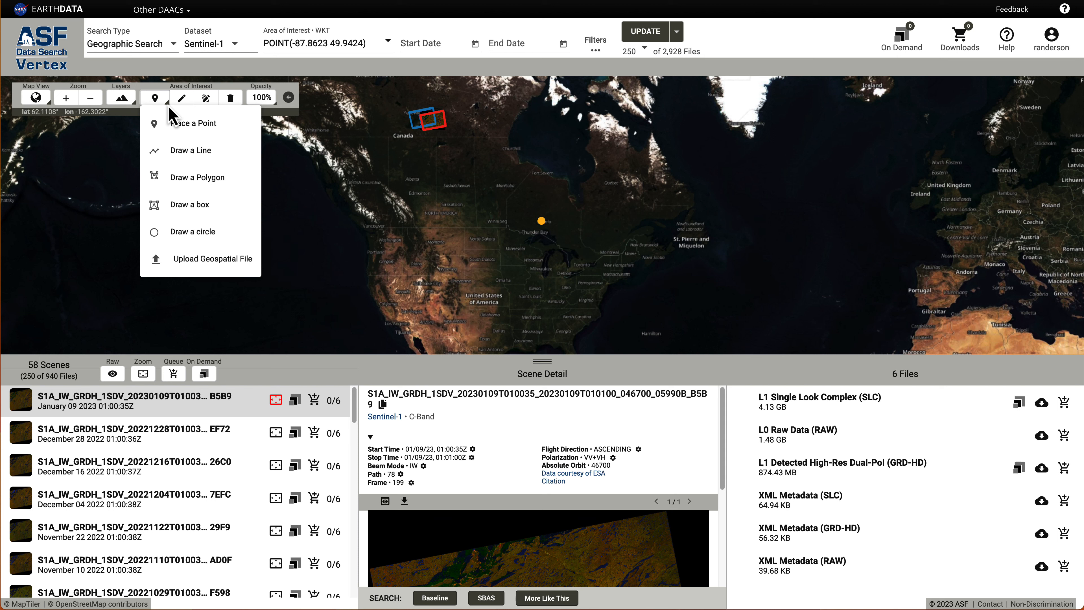
left_click(189, 154)
left_click(457, 229)
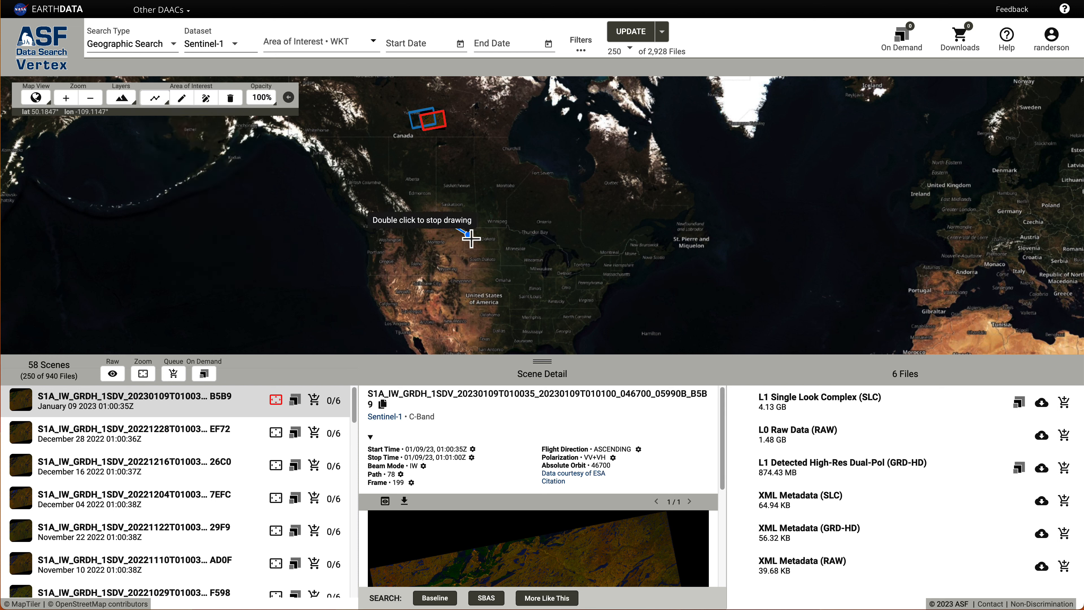
left_click(485, 255)
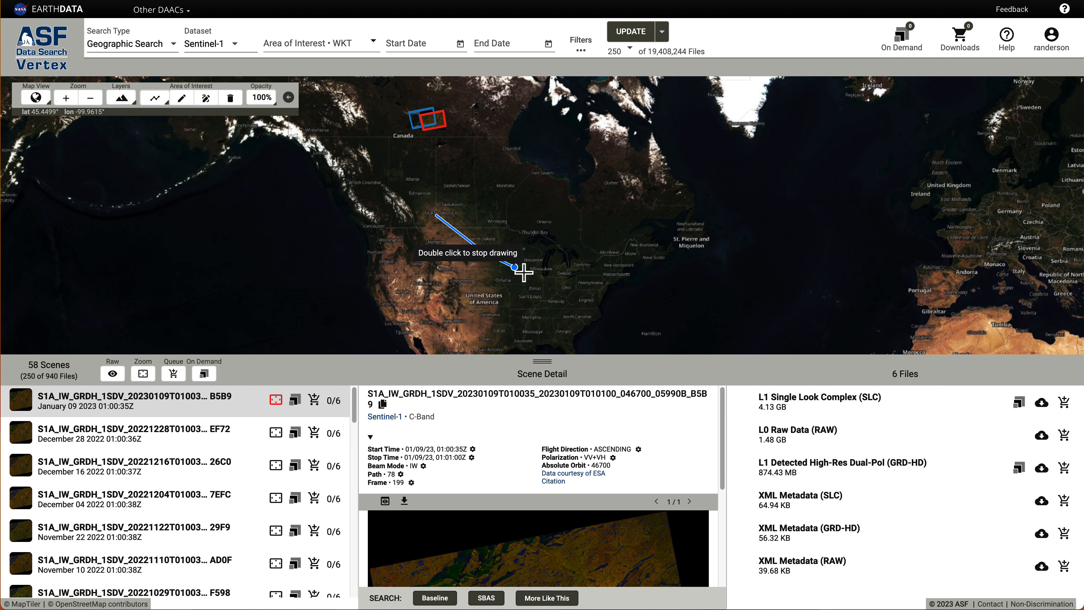
double_click(545, 273)
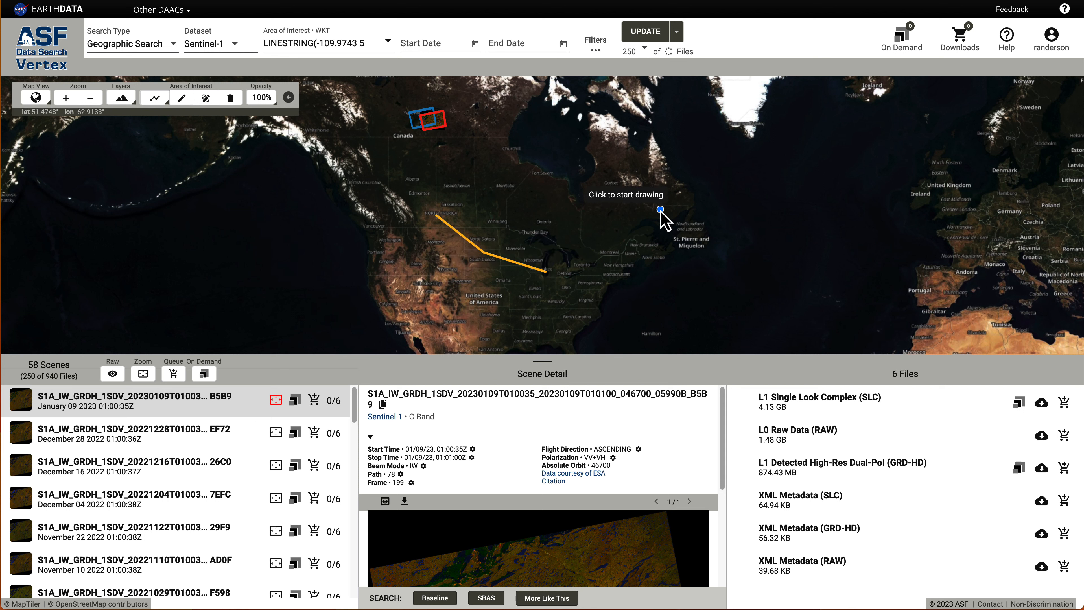
Draw a five-corner polygon area of interest over the Pacific Northwest, BC coast to Oregon.
left_click(156, 100)
left_click(154, 177)
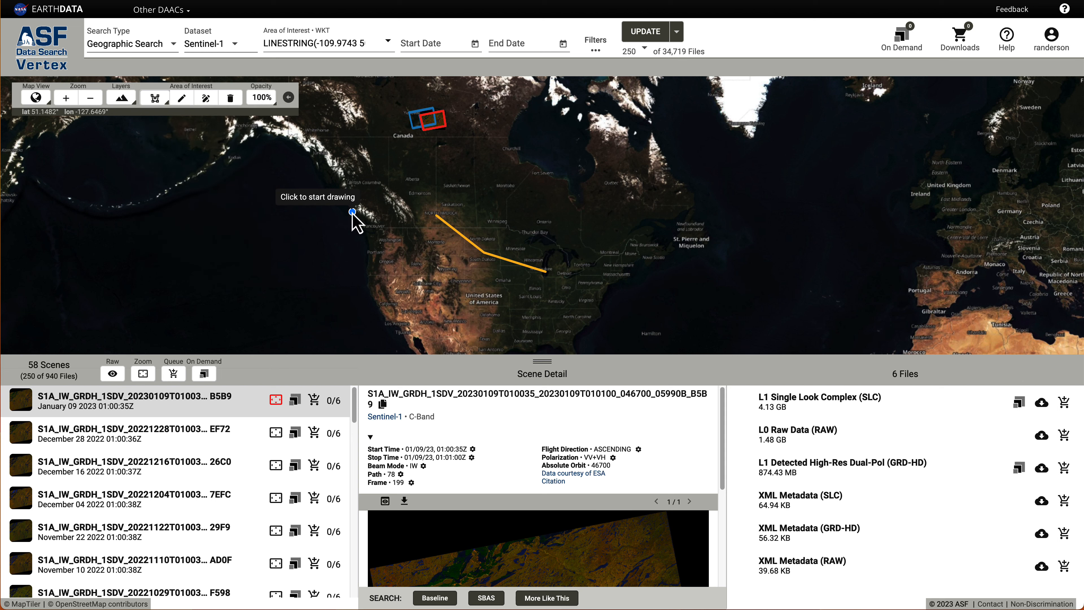
left_click(359, 209)
left_click(439, 213)
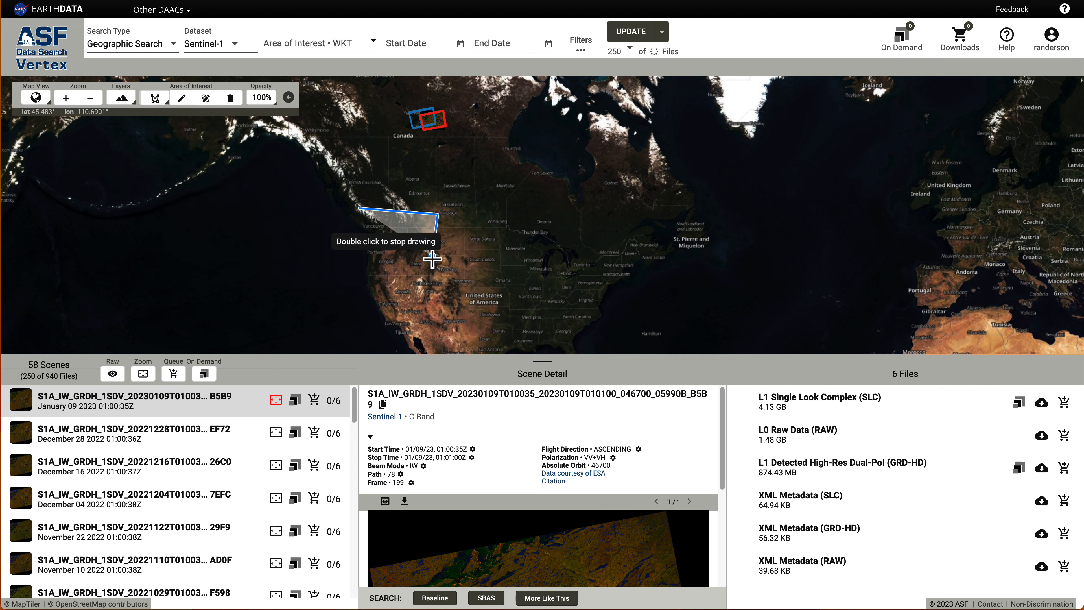
left_click(432, 258)
left_click(407, 275)
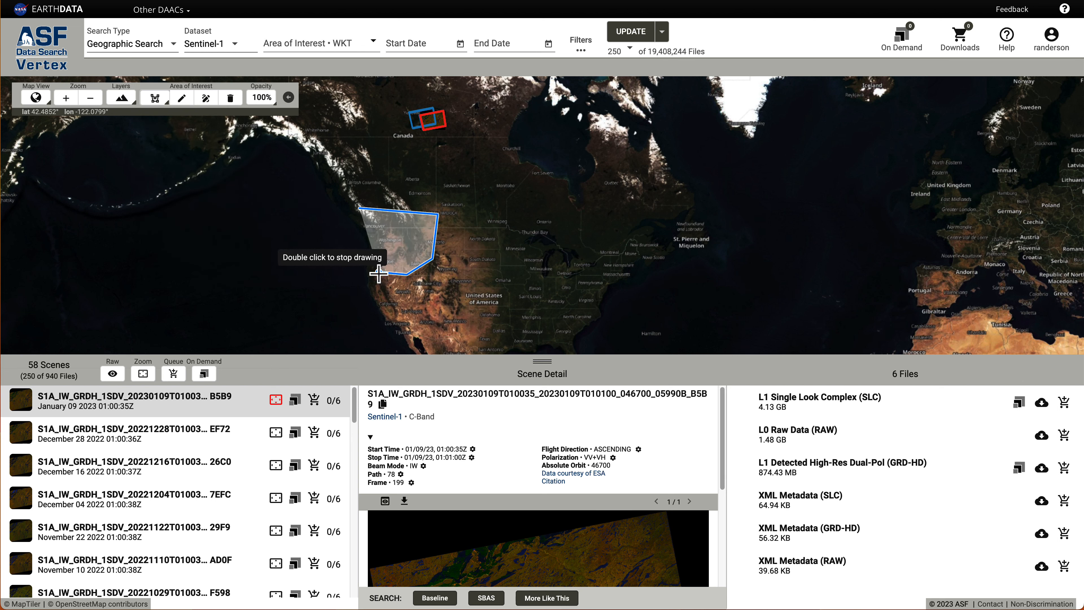
left_click(362, 262)
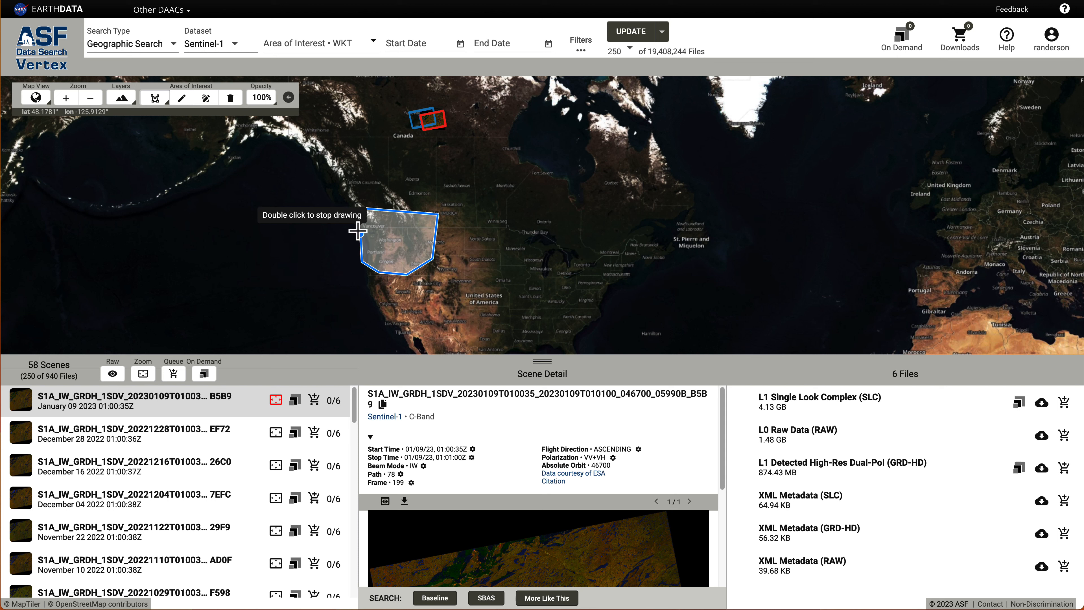
left_click(359, 210)
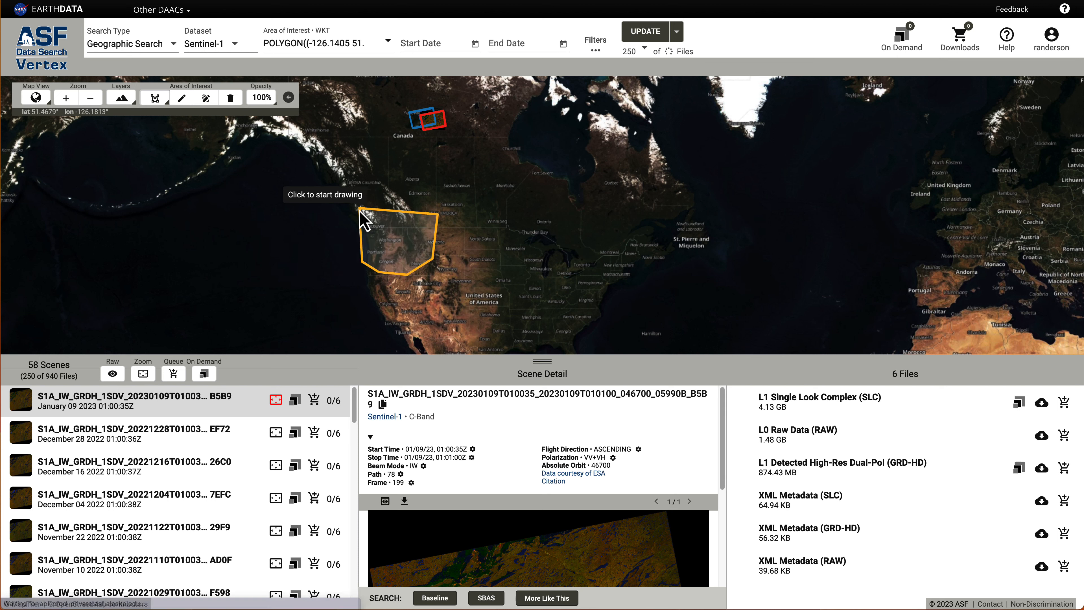
Draw a circle area of interest centred over central Canada.
left_click(164, 105)
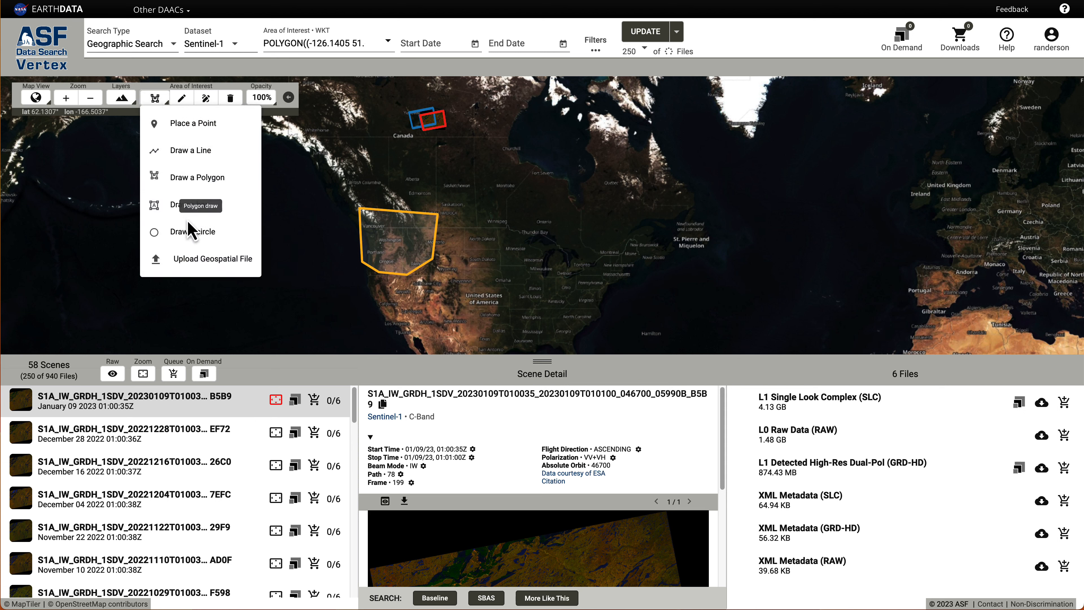
left_click(173, 234)
left_click_drag(499, 211, 542, 247)
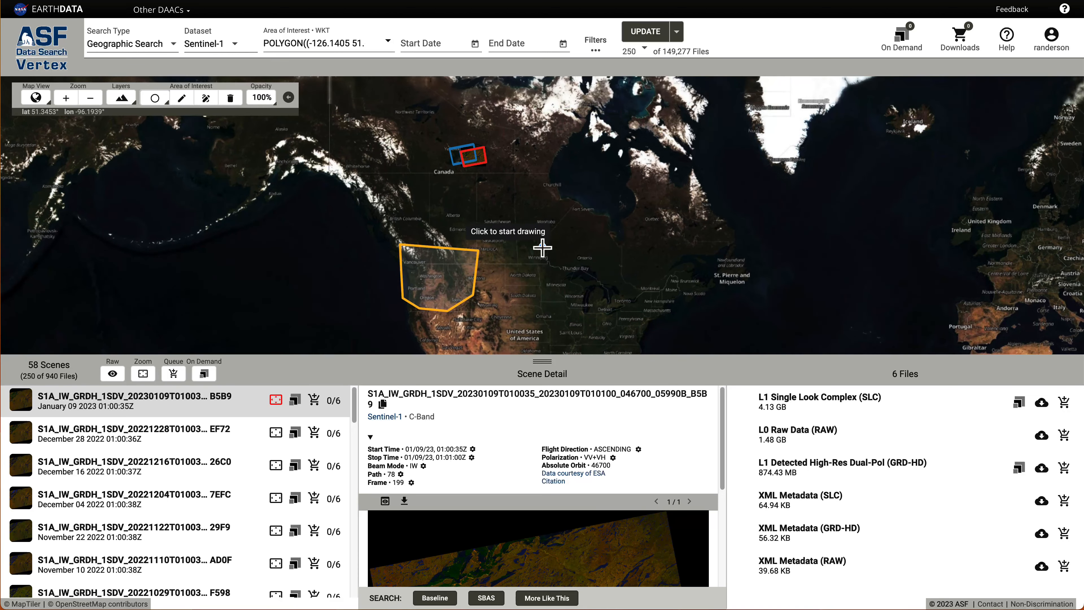
left_click(543, 247)
left_click(583, 273)
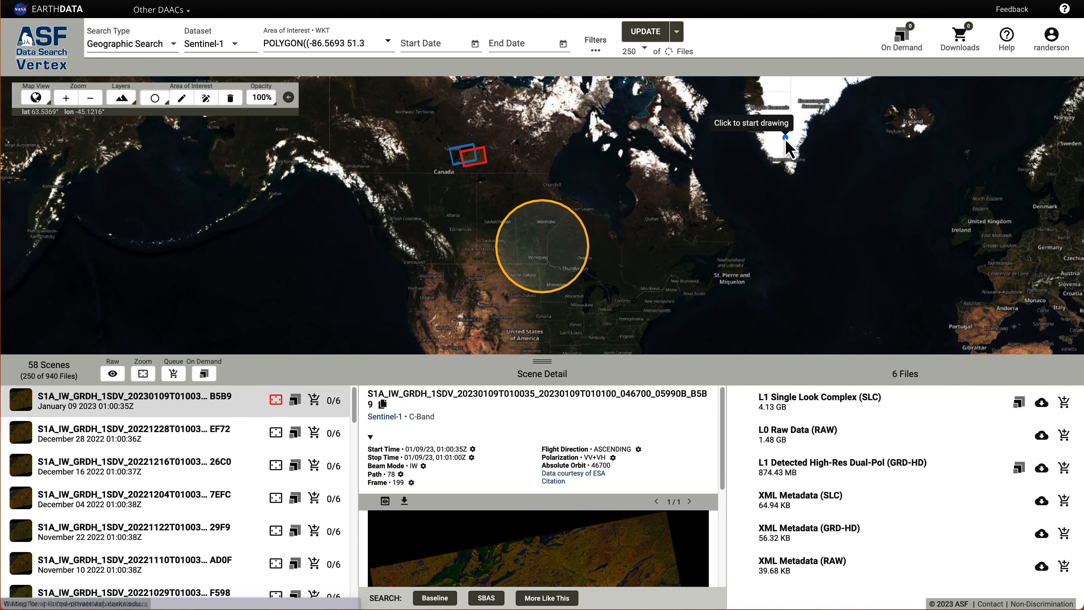
left_click(167, 102)
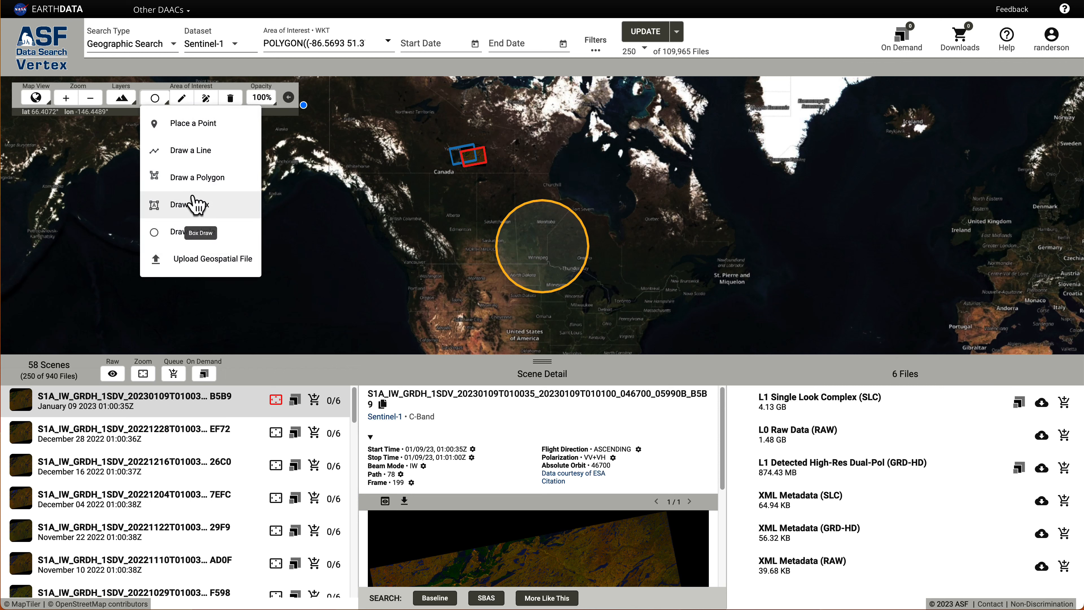
Browse for a geospatial area file to import, then cancel without choosing one.
left_click(201, 271)
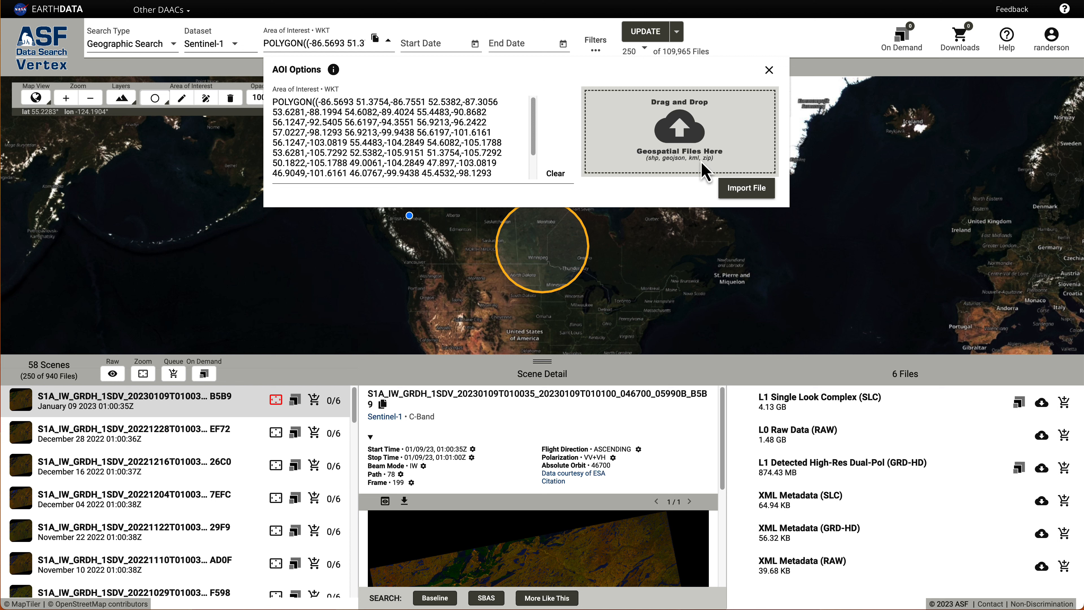
left_click(742, 190)
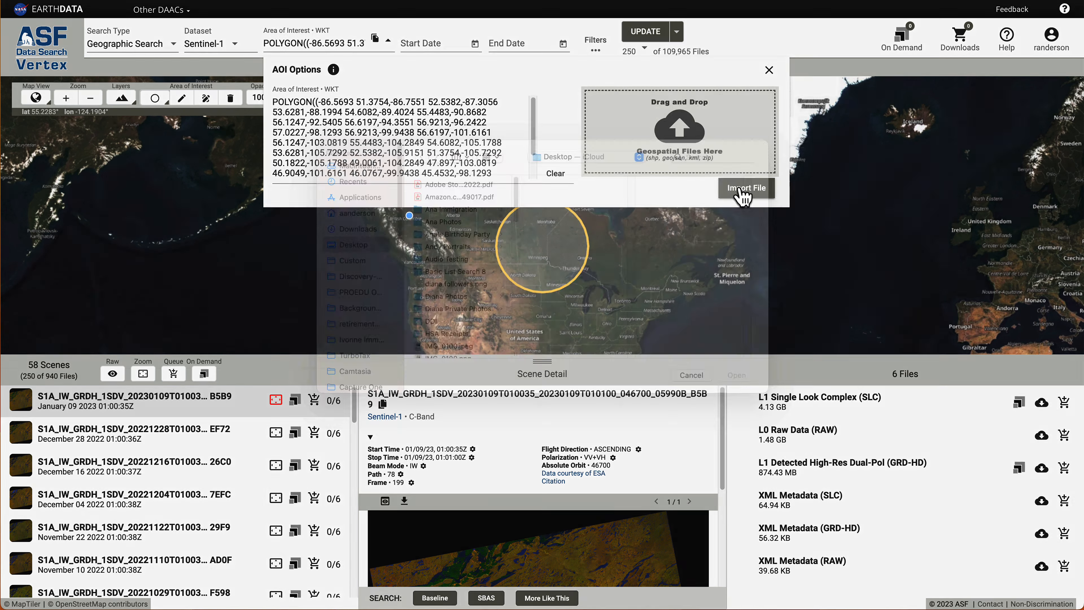
left_click(687, 394)
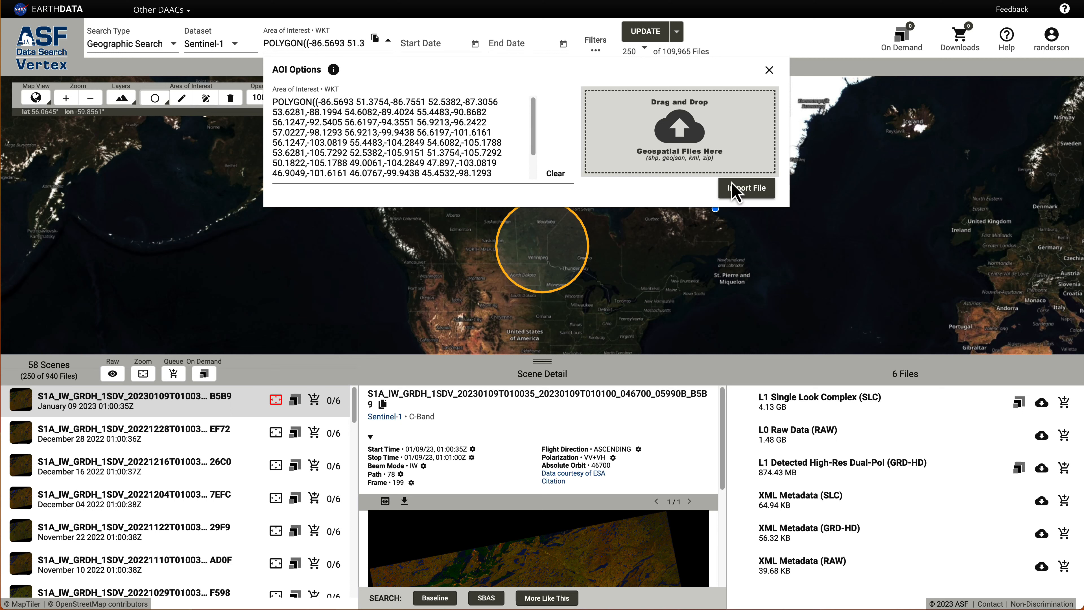
scroll(367, 116, "down", 3)
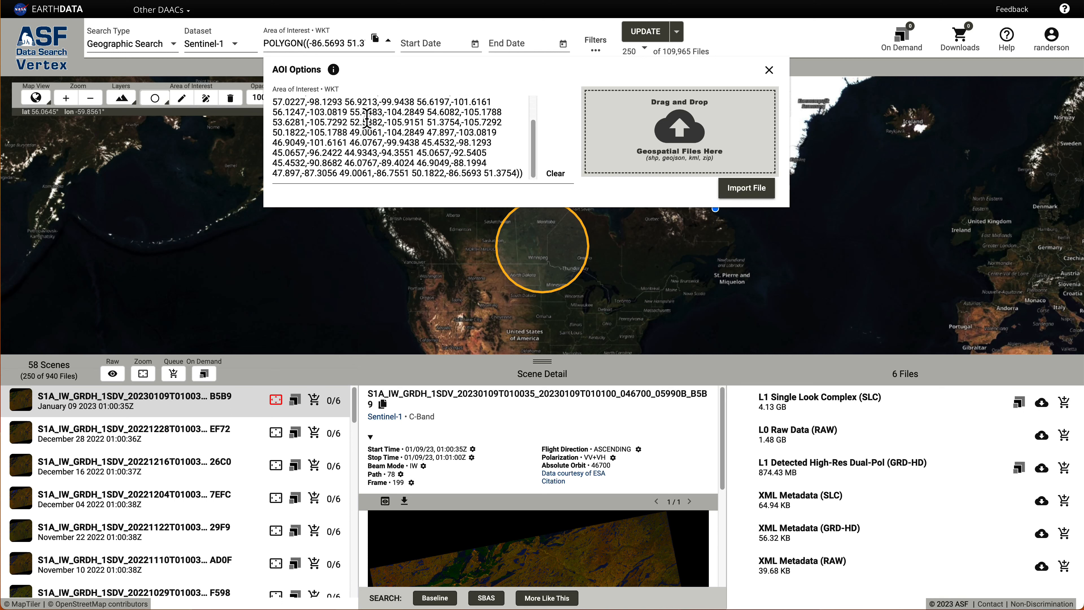
Clear the circle WKT and close the AOI Options panel.
left_click(555, 174)
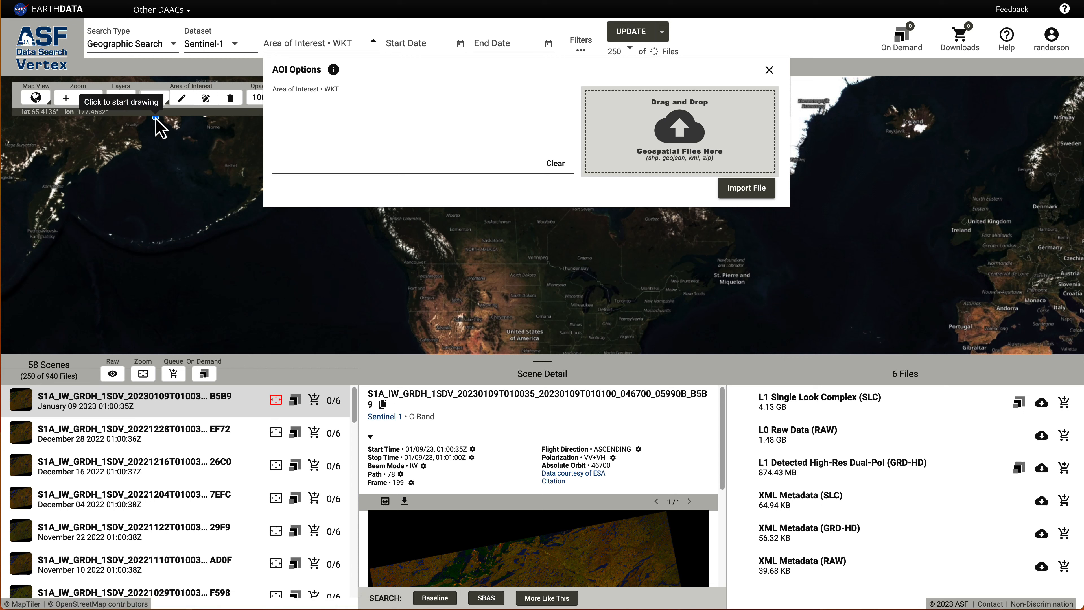
left_click(136, 113)
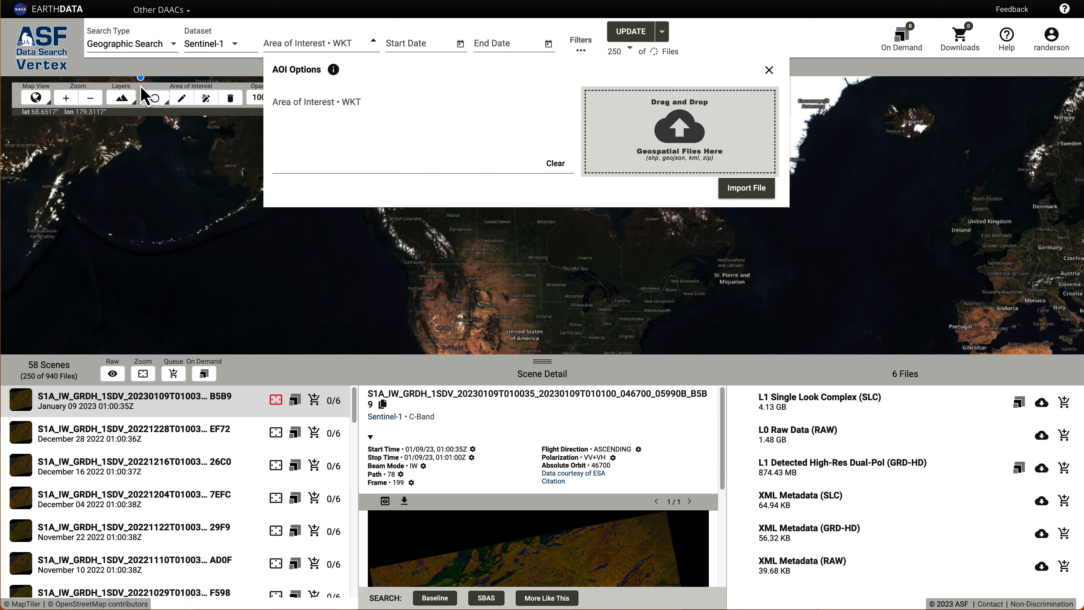
left_click(769, 71)
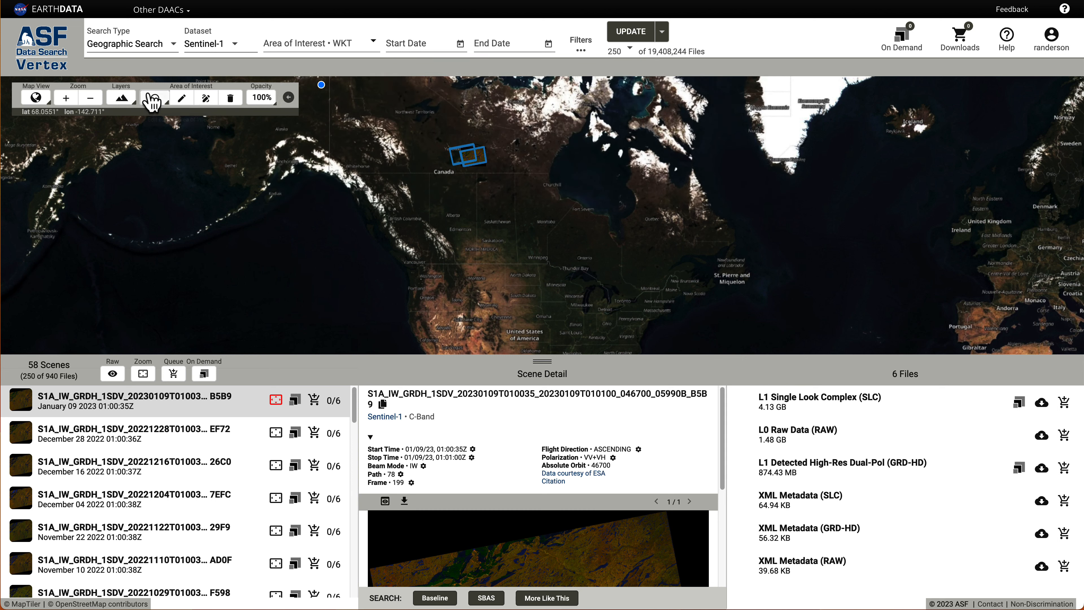
Choose Draw a box, draw a box over Alberta, and reshape it into a pentagon.
left_click(152, 102)
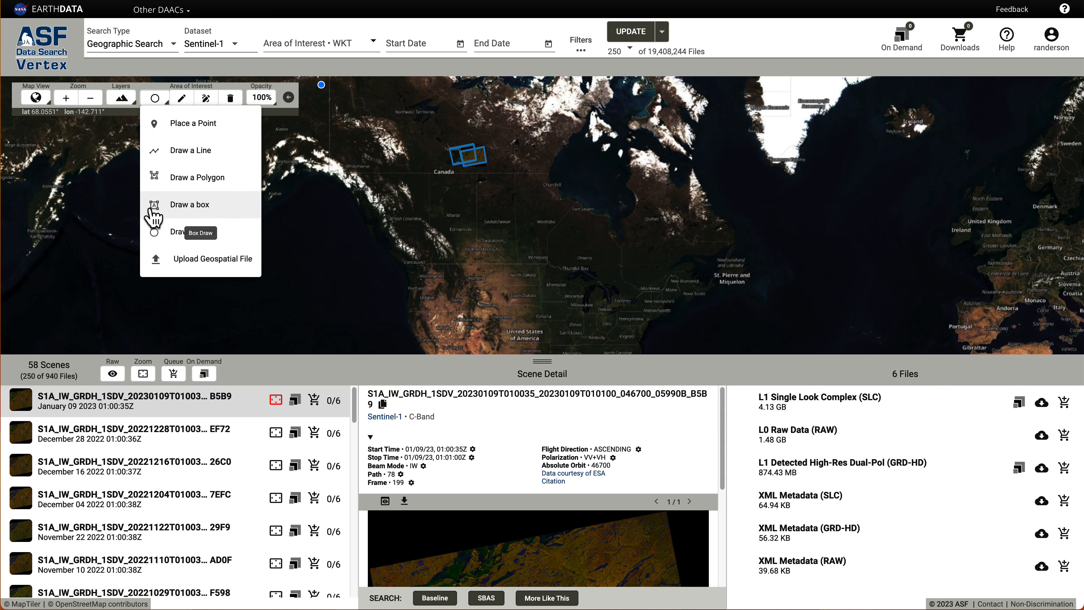
left_click(179, 218)
left_click(443, 223)
left_click(491, 271)
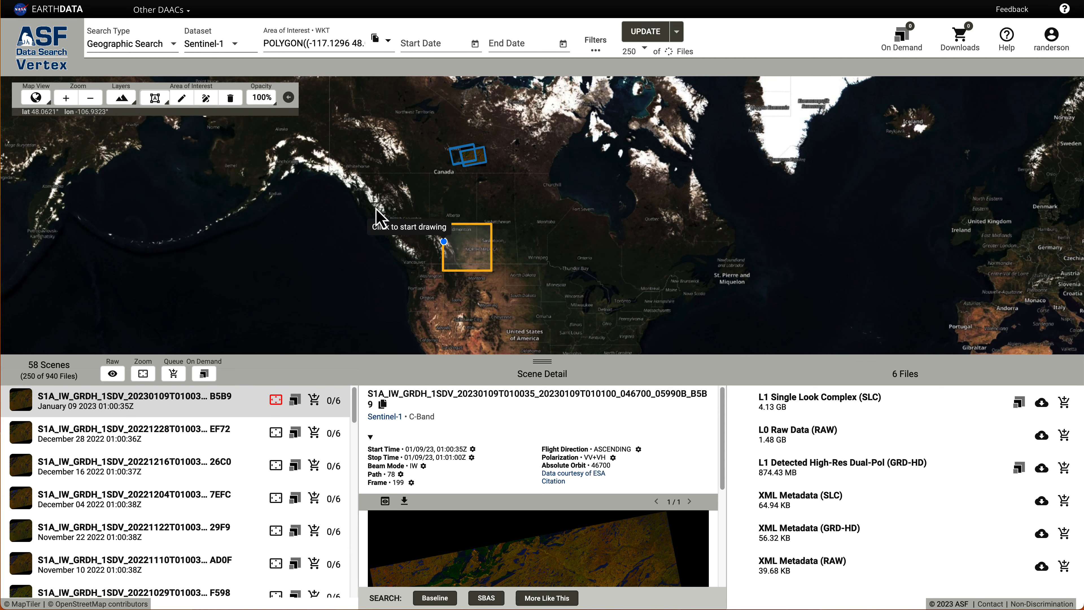
left_click(179, 101)
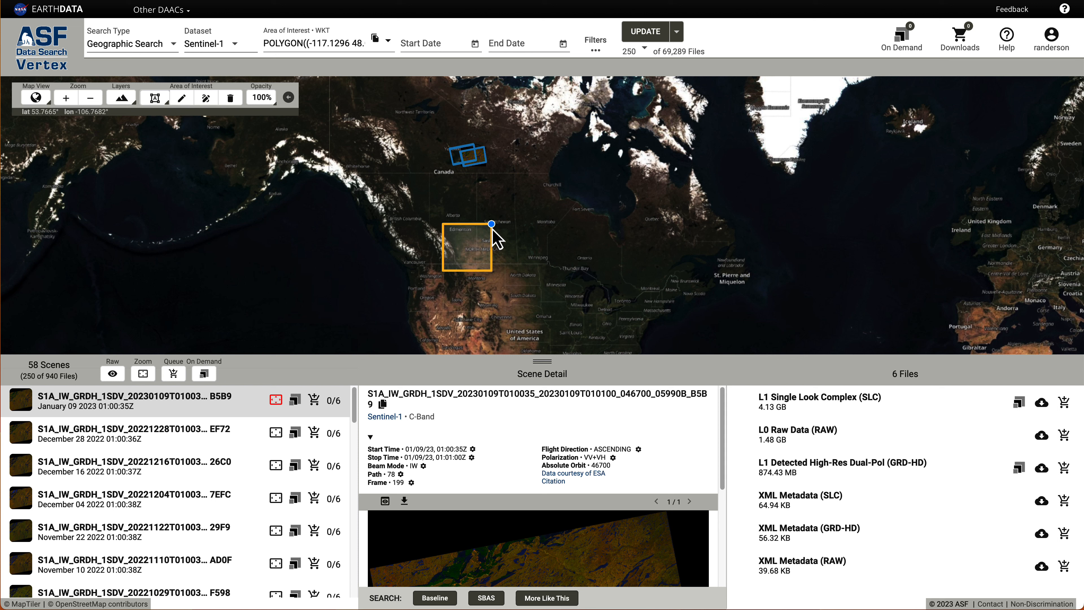
left_click_drag(483, 270, 480, 211)
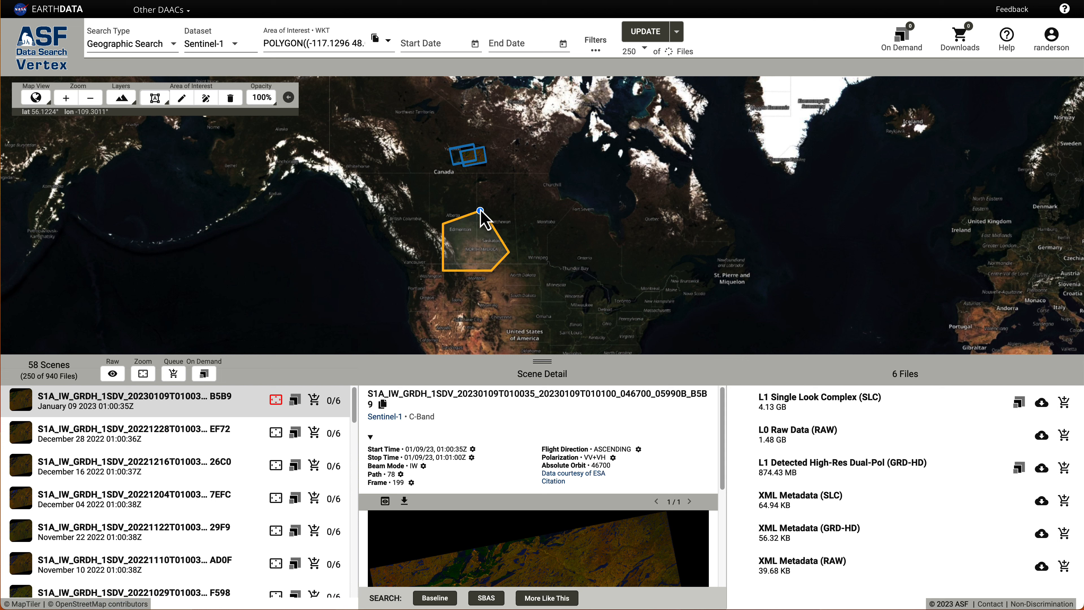
Draw a new rectangle in northern British Columbia, then clear it with the trash icon.
left_click(208, 99)
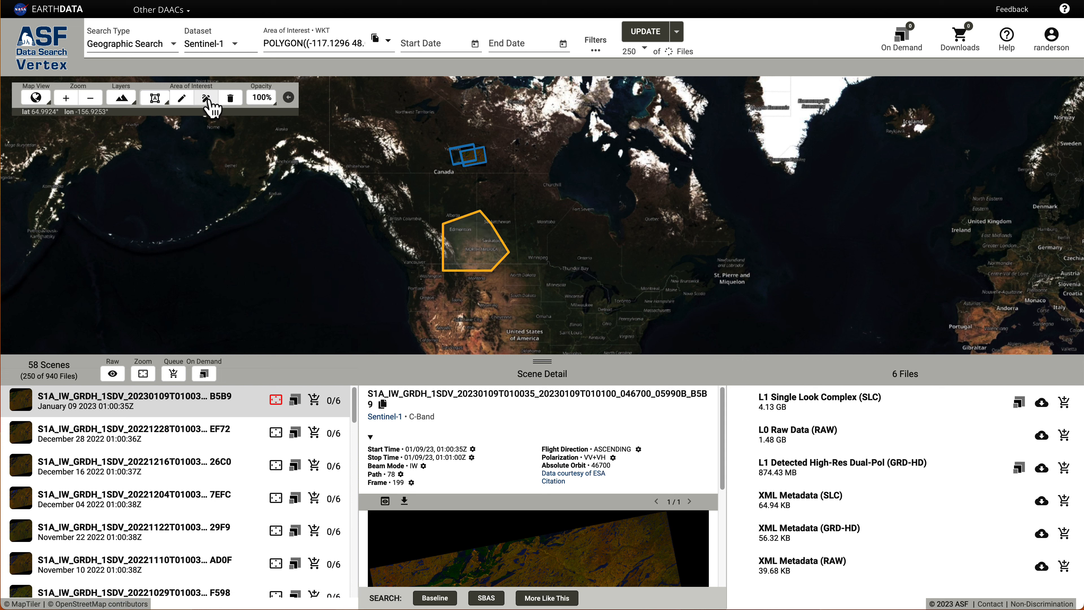
left_click(357, 190)
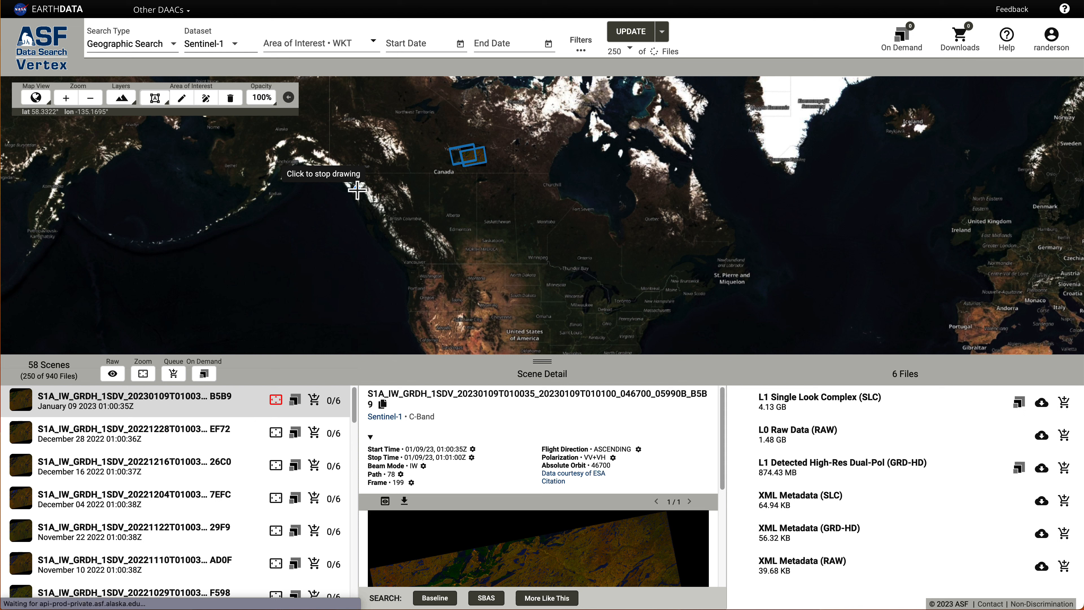
left_click(412, 214)
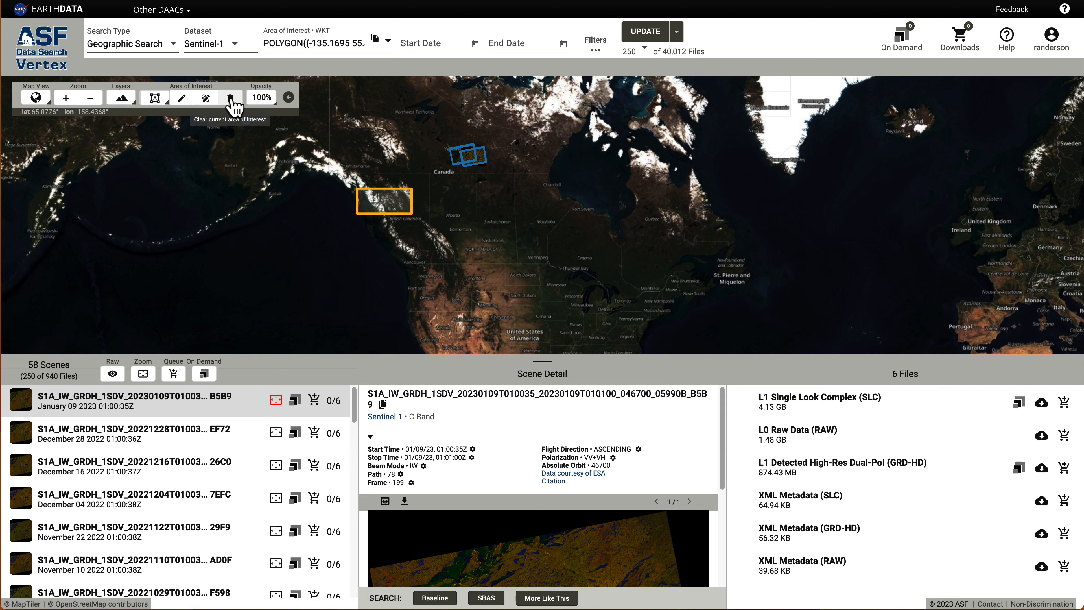
left_click(230, 99)
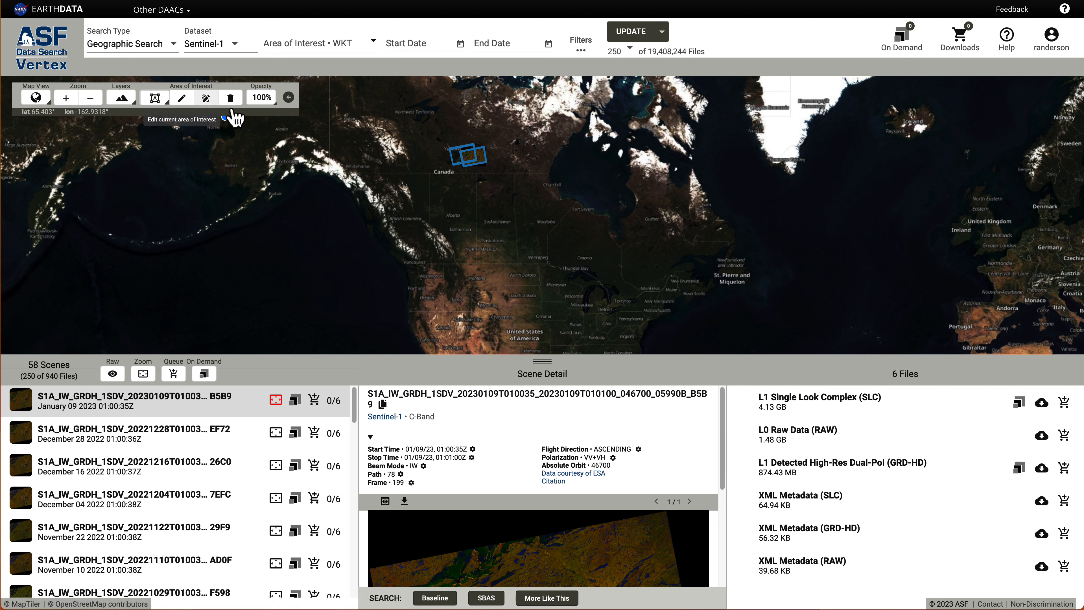
Draw a box around Fort St. John and run the search with UPDATE.
left_click(417, 193)
left_click(445, 211)
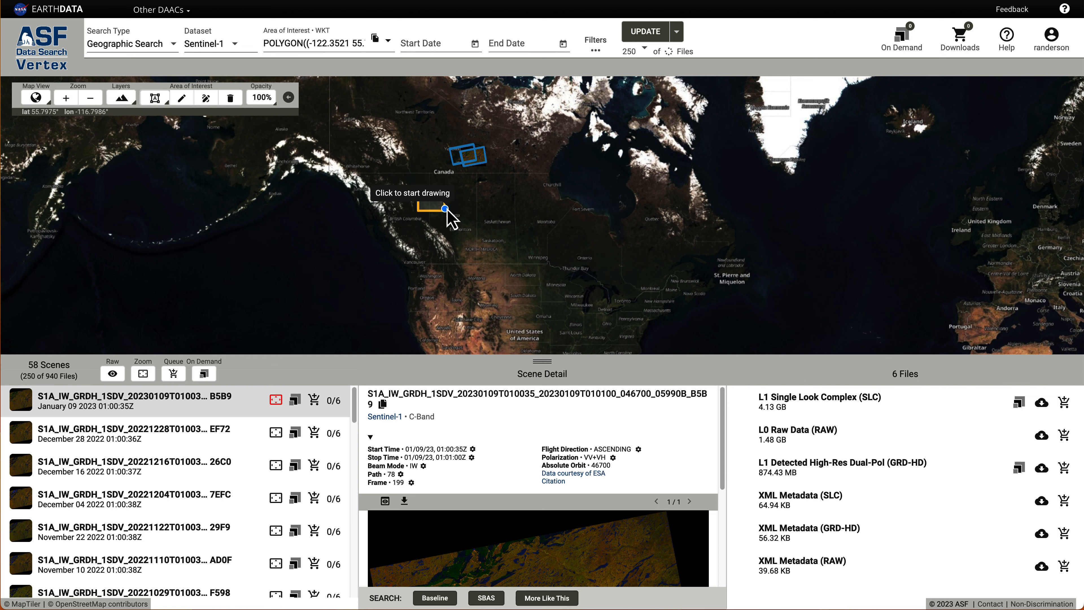
left_click(646, 31)
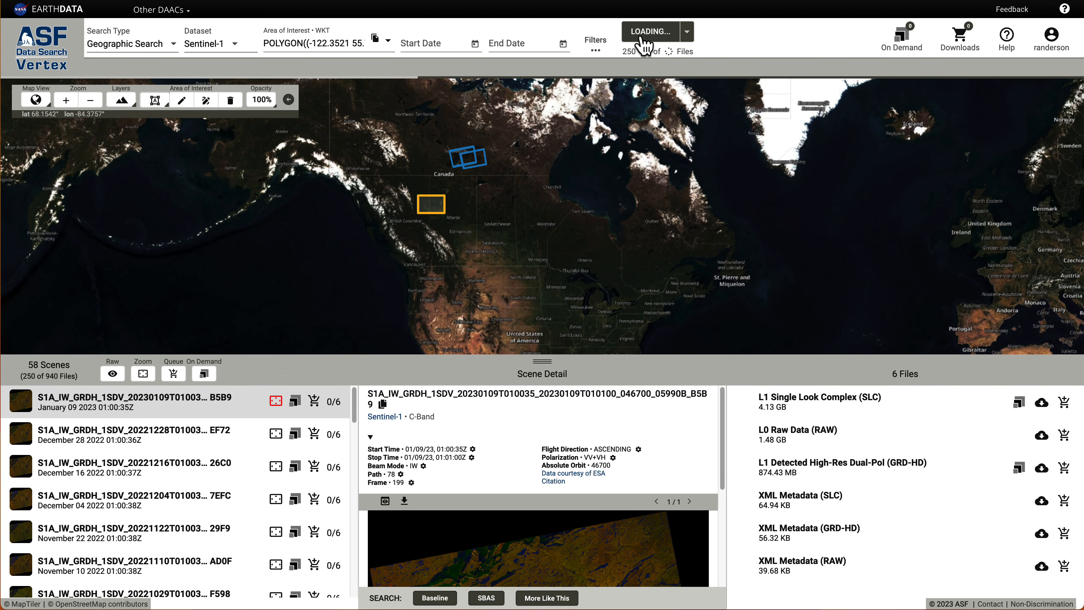
Show the January 15 01:48:33 scene, then the January 15 01:48:08 scene.
scroll(425, 200, "up", 3)
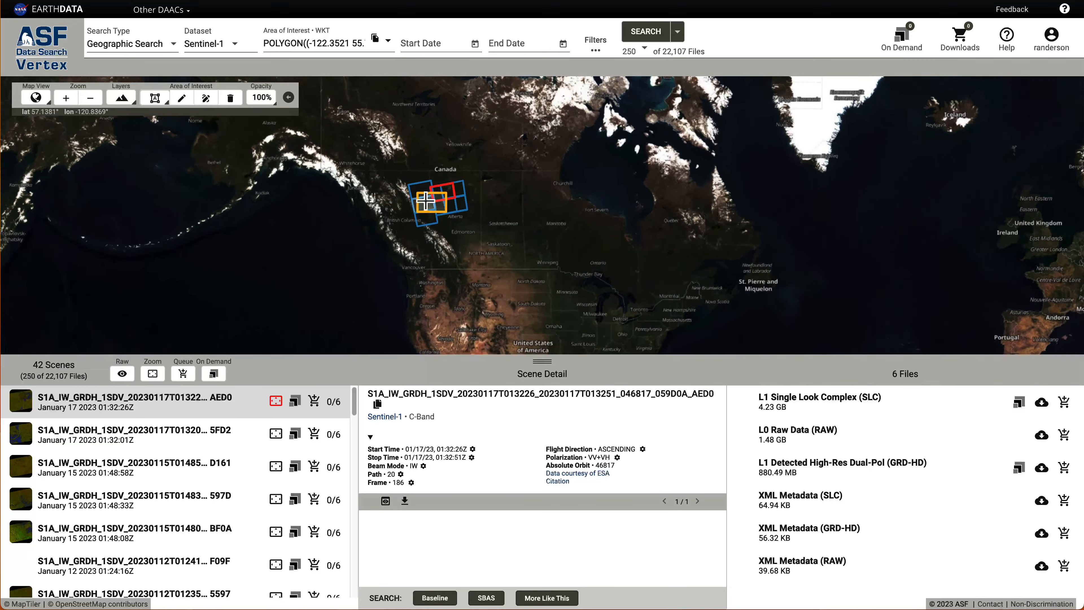
scroll(426, 201, "up", 2)
scroll(426, 201, "down", 1)
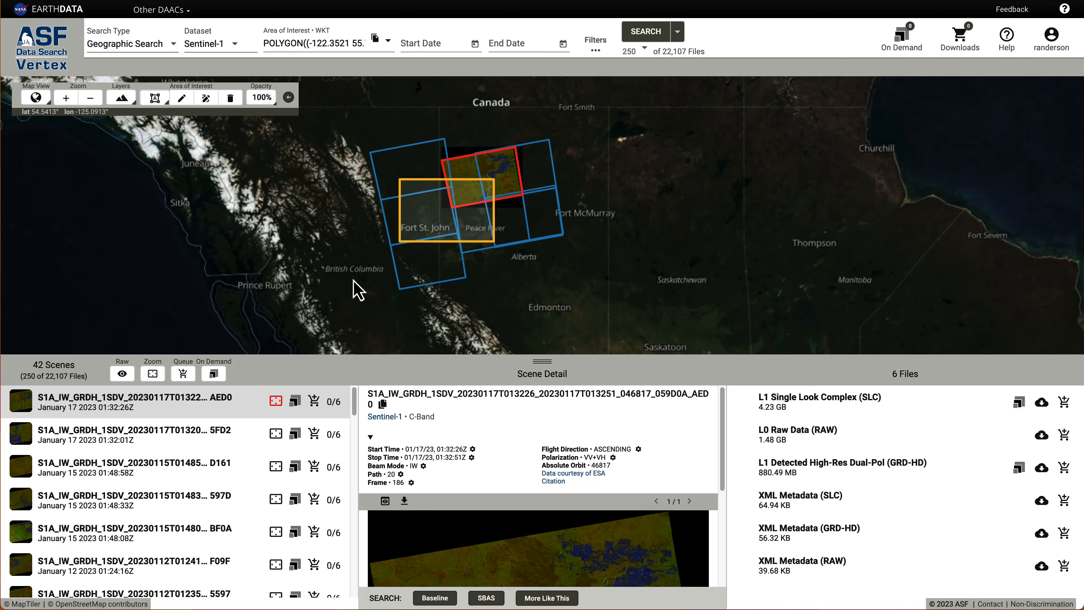
left_click(167, 499)
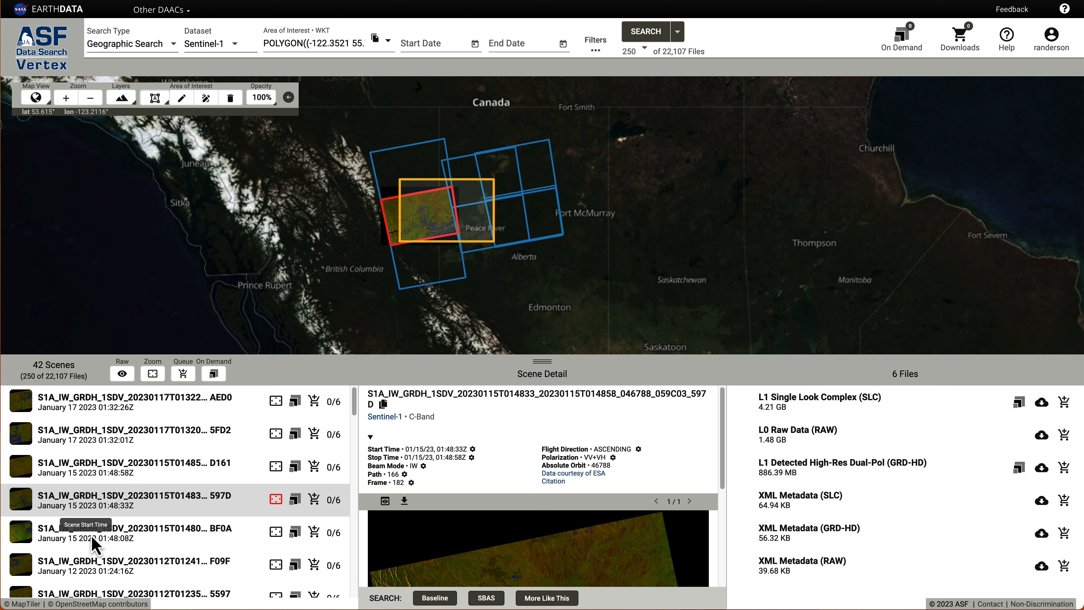
left_click(77, 548)
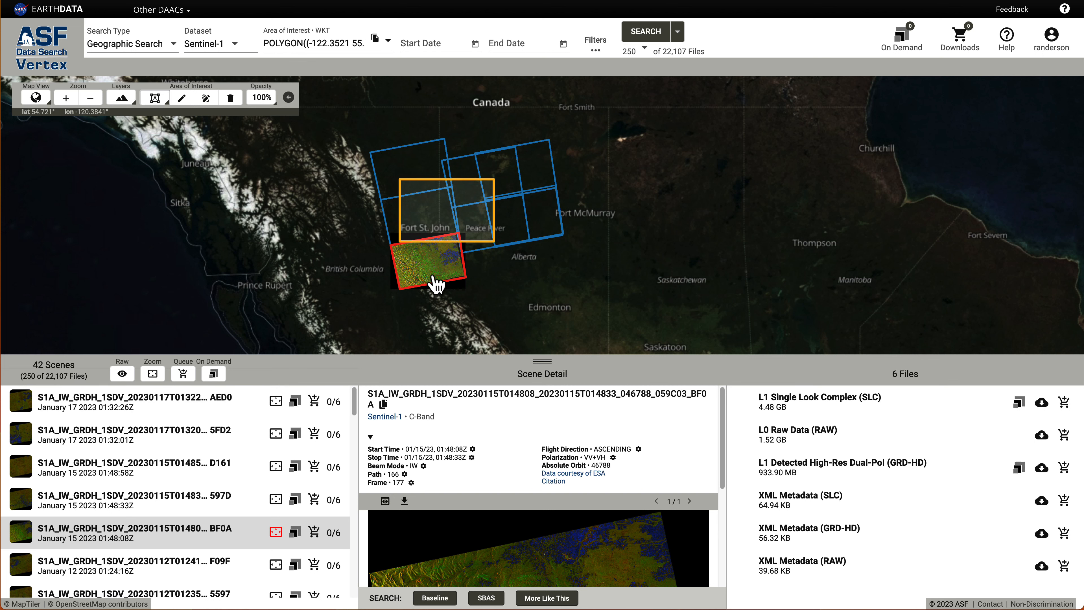
Drag the Opacity of Browse Images slider to 0.75 and close the popup.
left_click(262, 99)
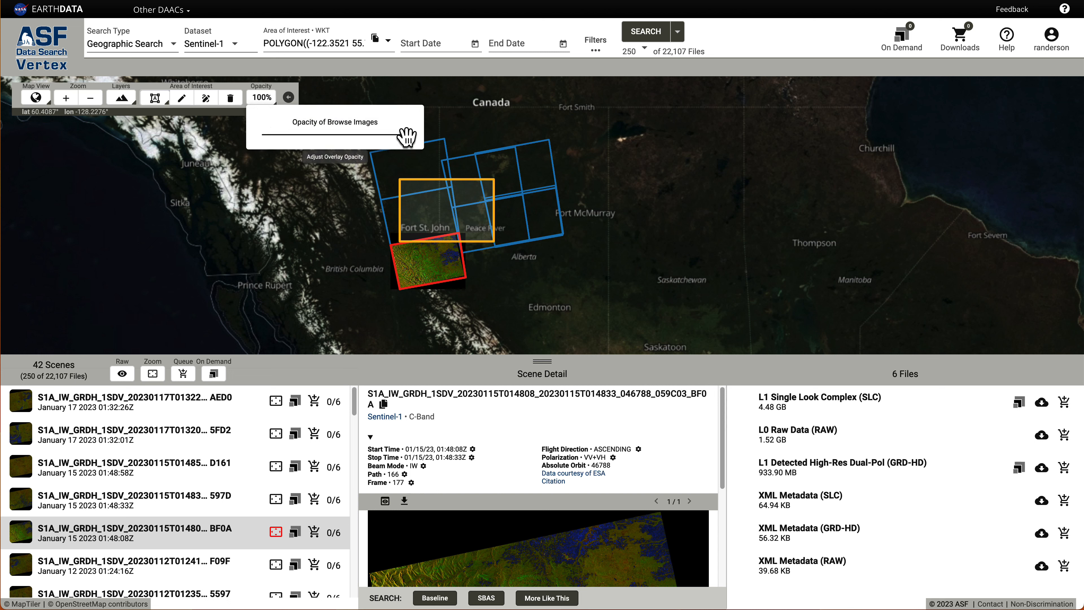
left_click_drag(407, 135, 328, 136)
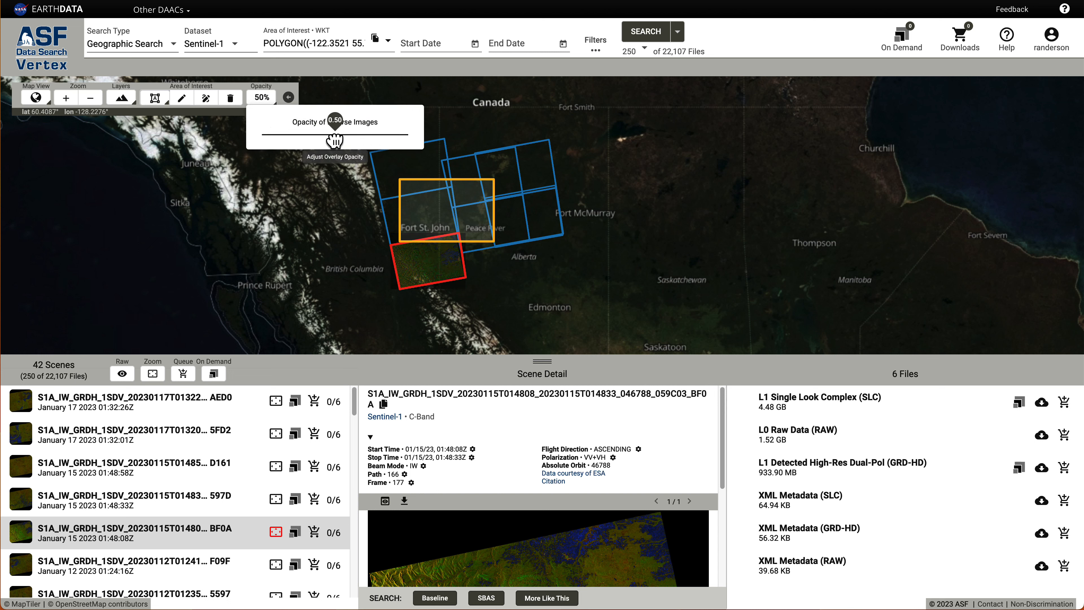
left_click_drag(331, 144, 371, 159)
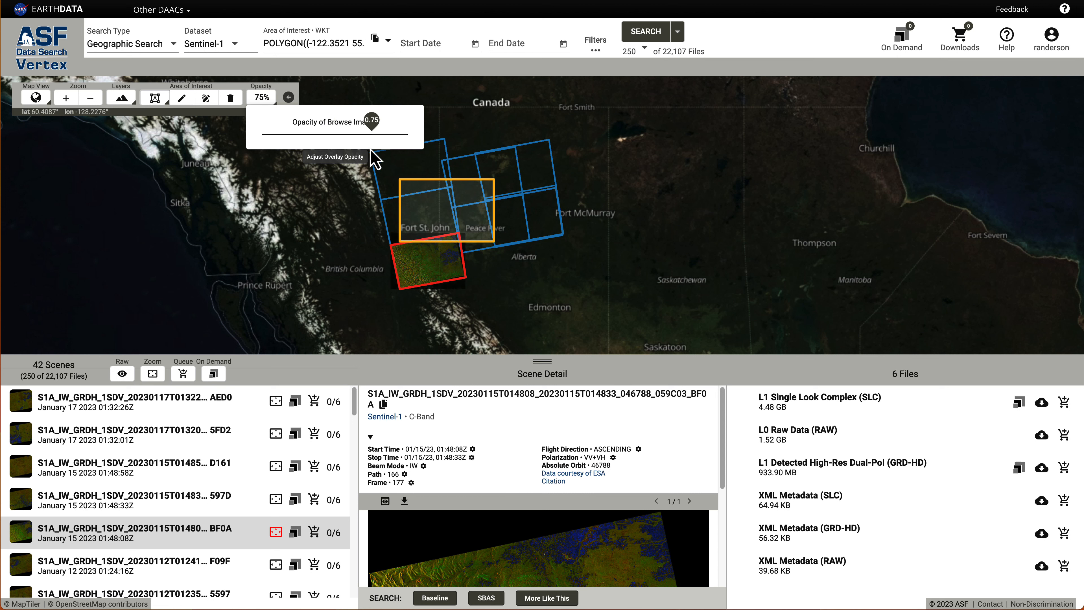
left_click(181, 190)
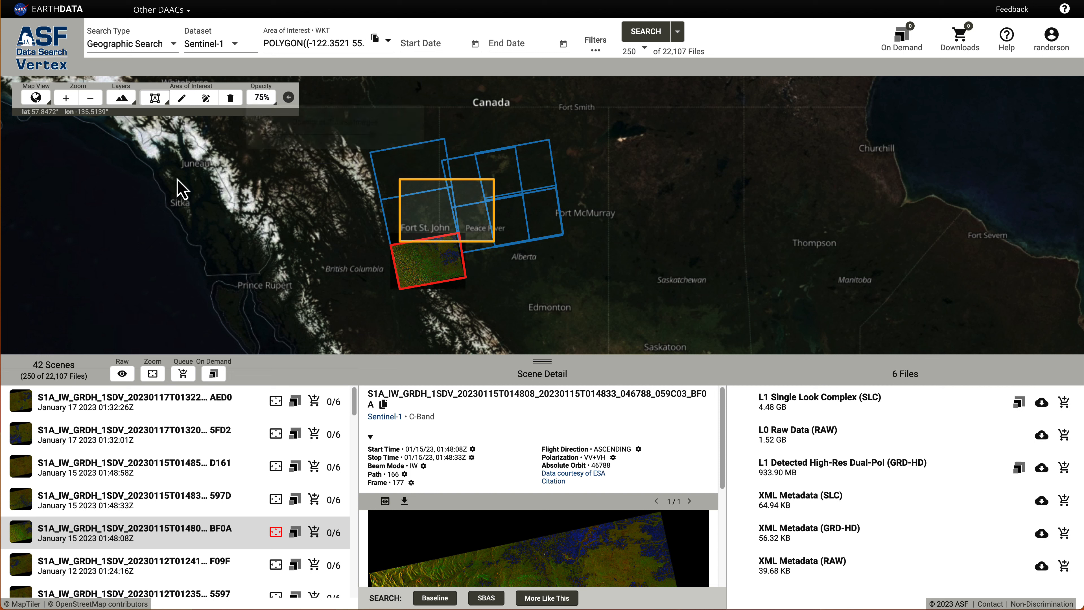